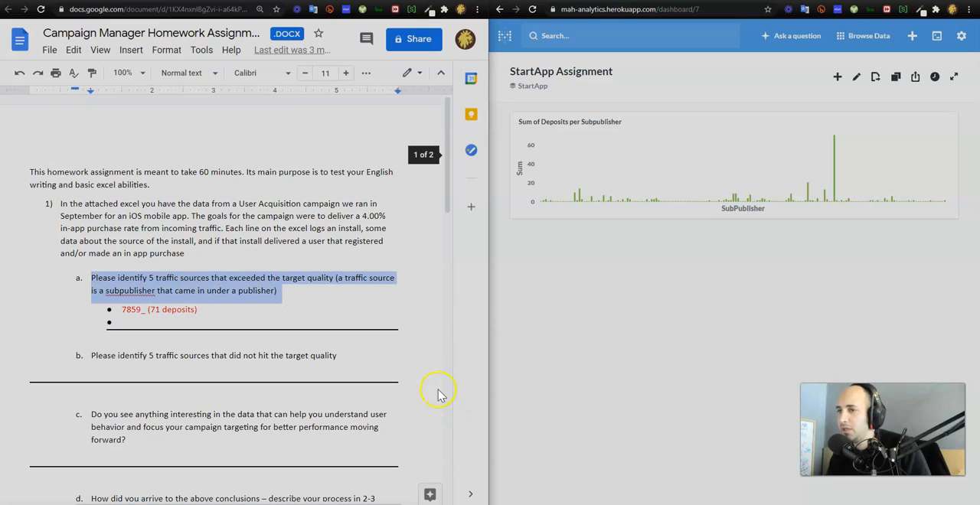
Inspect the tallest bars in the deposits chart and open the Sum of Deposits per Subpublisher question
left_click(865, 274)
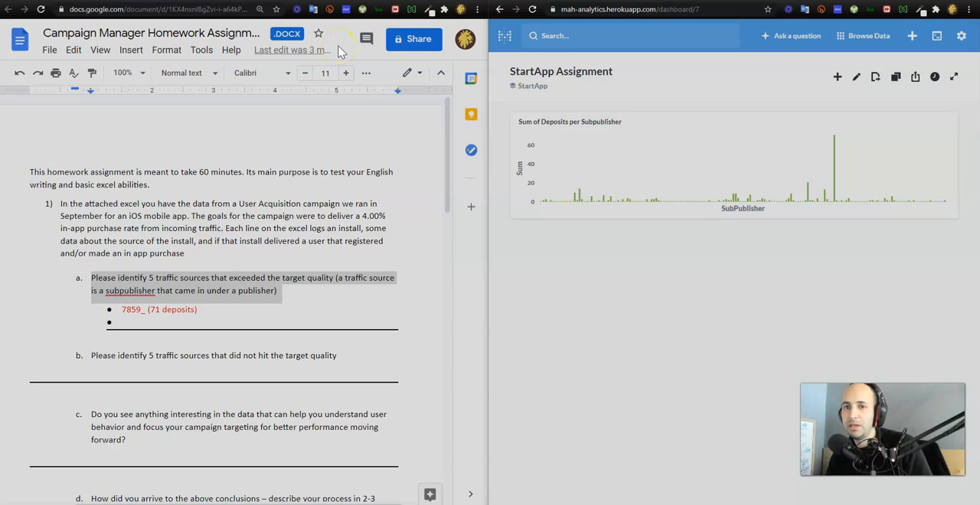
left_click(341, 50)
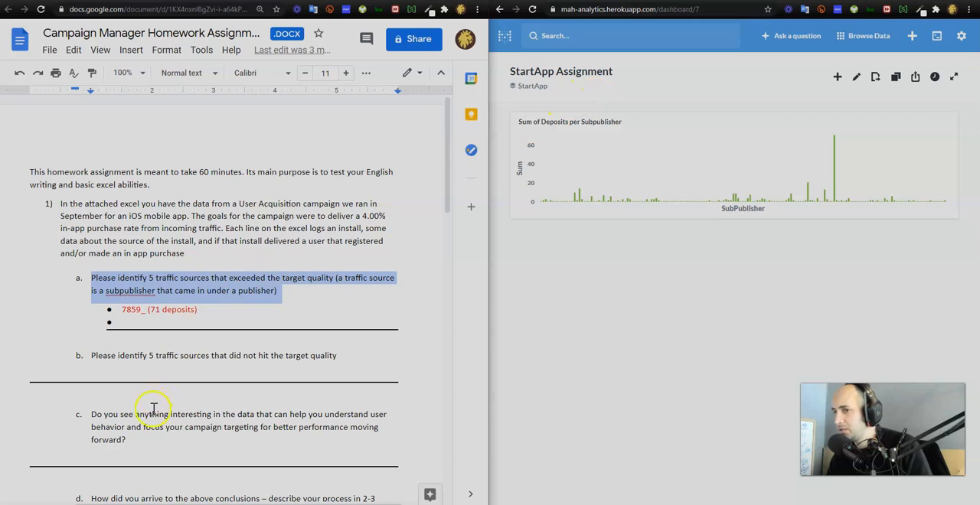
left_click(171, 321)
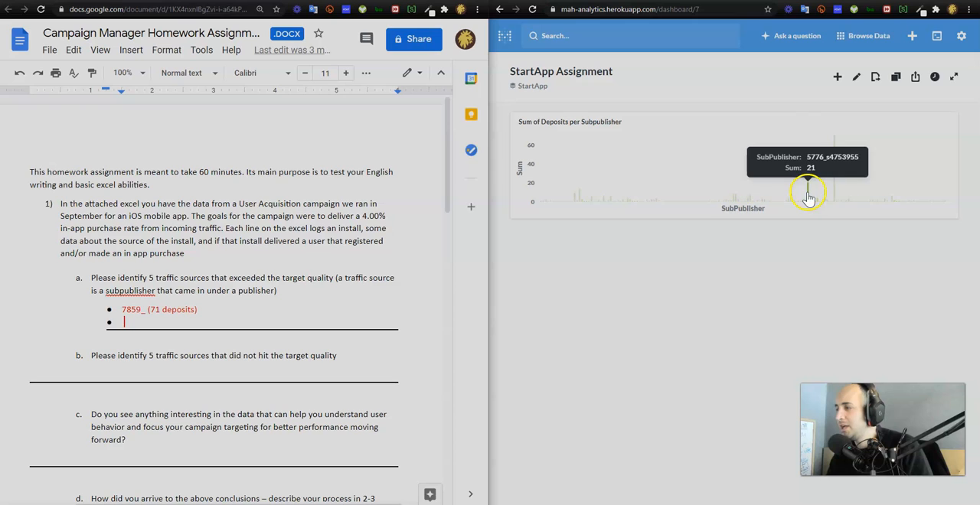
mouse_move(835, 185)
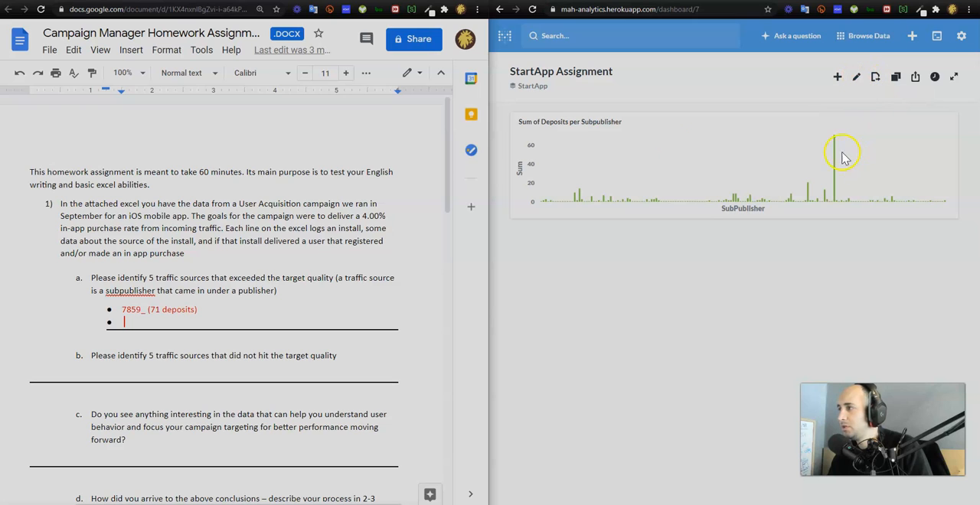
left_click(606, 124)
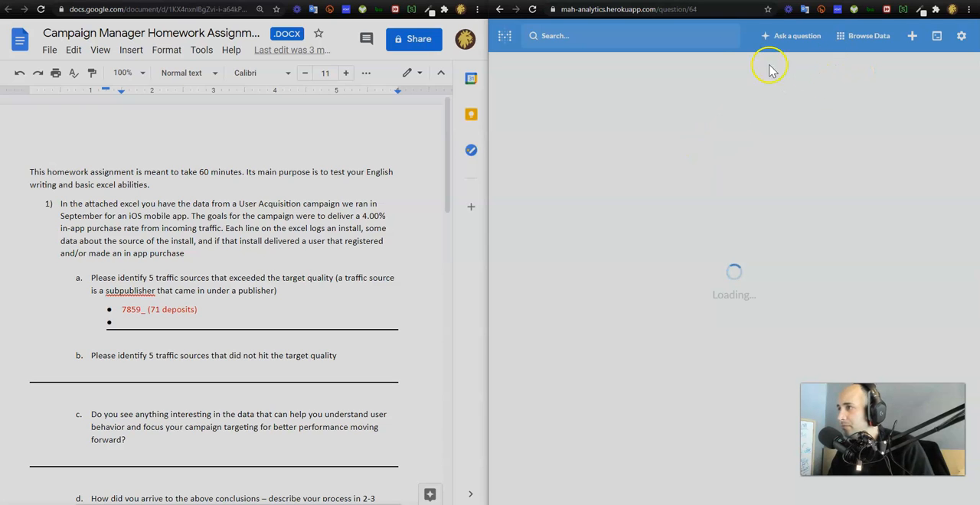
Open the analytics activity page in a separate tab and return to the question's tab
key("ctrl+w")
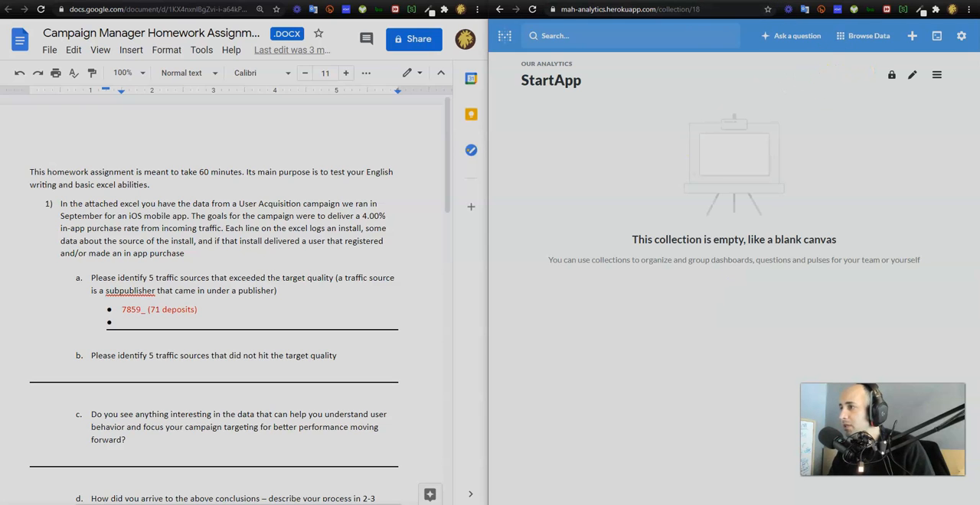
key("ctrl+Tab")
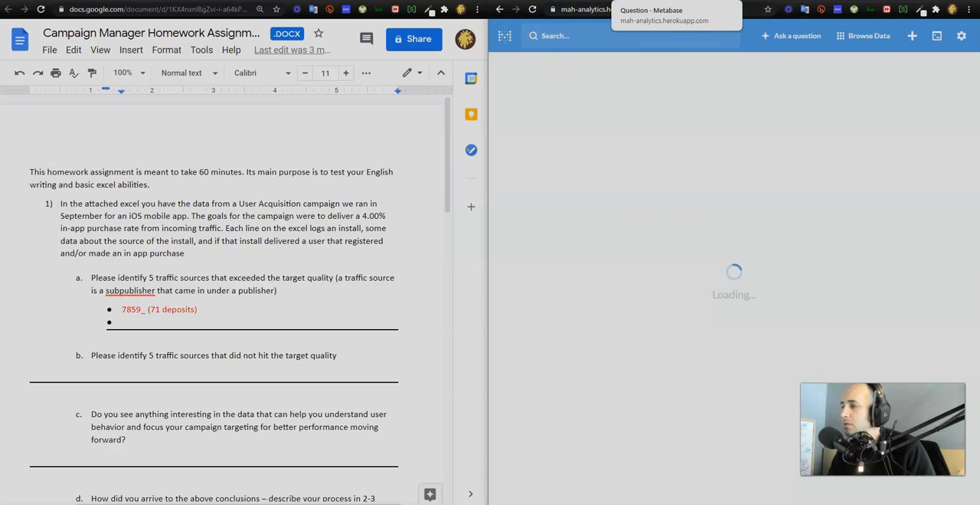
left_click(963, 39)
left_click(917, 117)
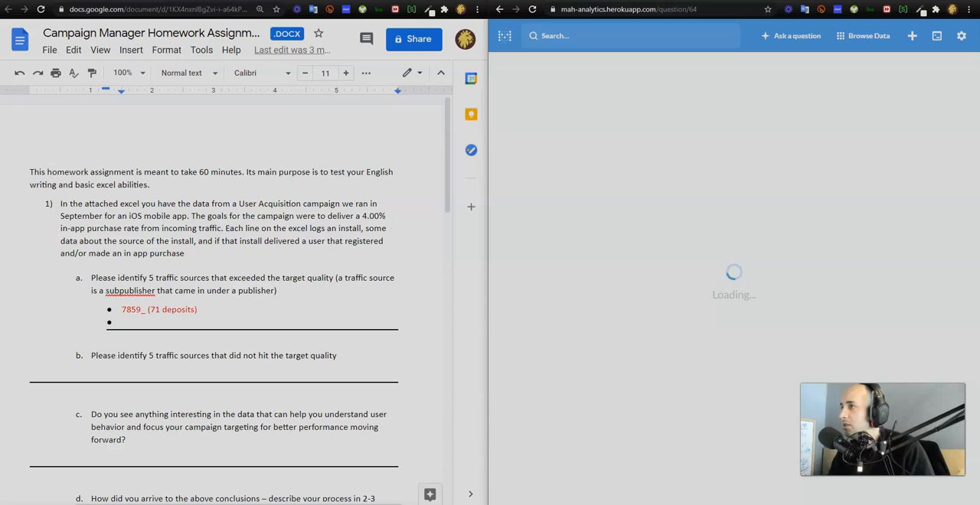
left_click(643, 1)
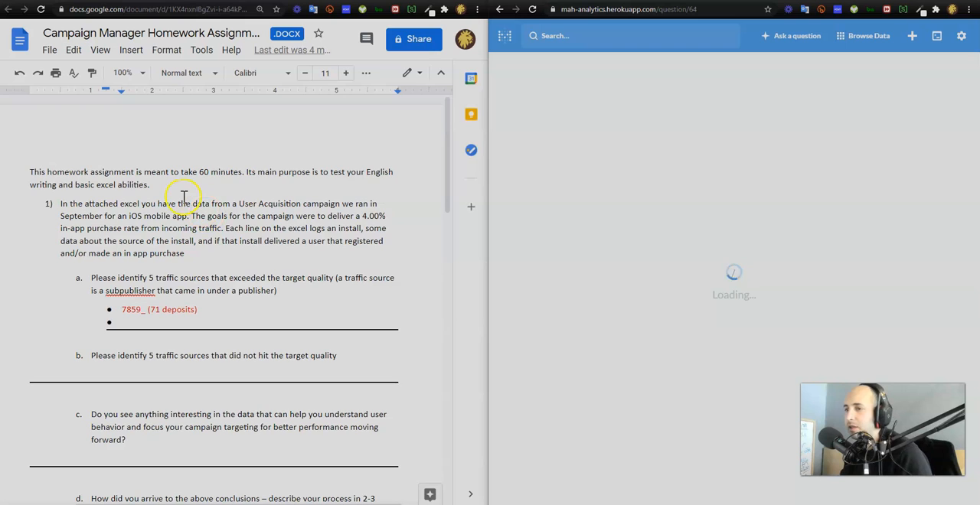
Read assignment questions b and c in the homework document, highlighting their text
scroll(186, 198, "down", 3)
left_click_drag(91, 254, 346, 260)
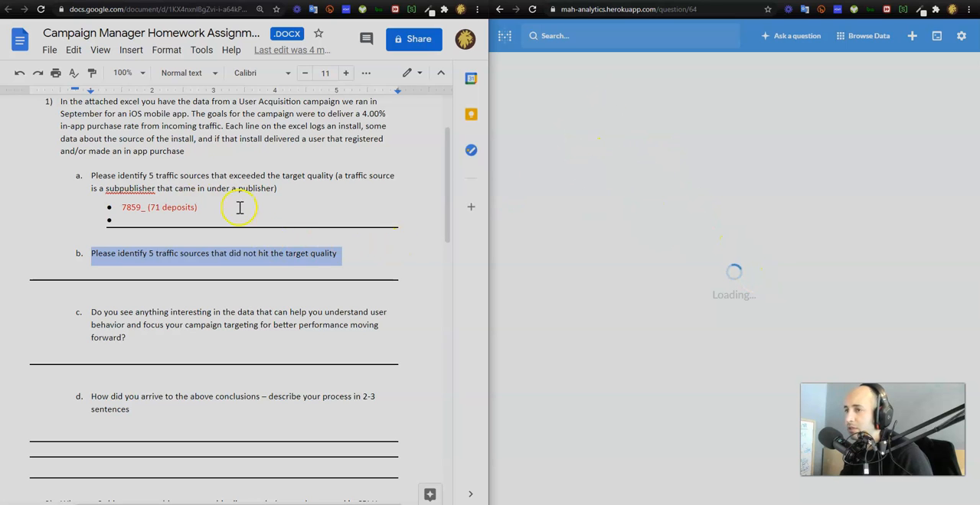
scroll(170, 225, "down", 2)
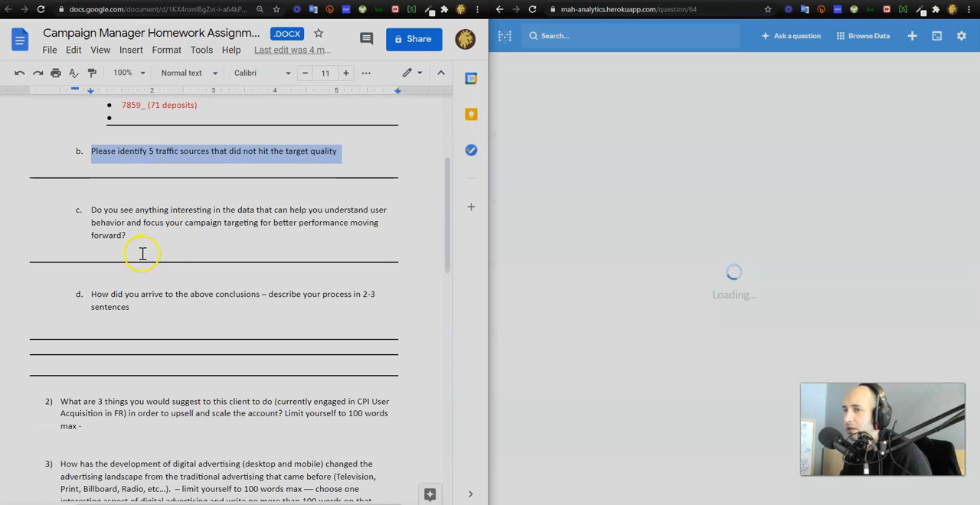
left_click_drag(134, 244, 81, 212)
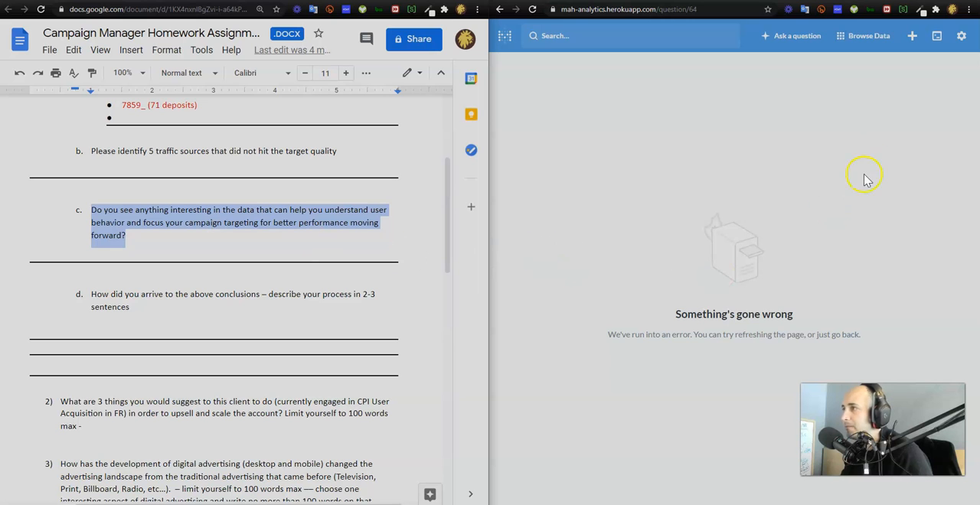
Reopen Sum of Deposits per Subpublisher from the activity page and show its SQL editor in a maximized window
left_click(936, 35)
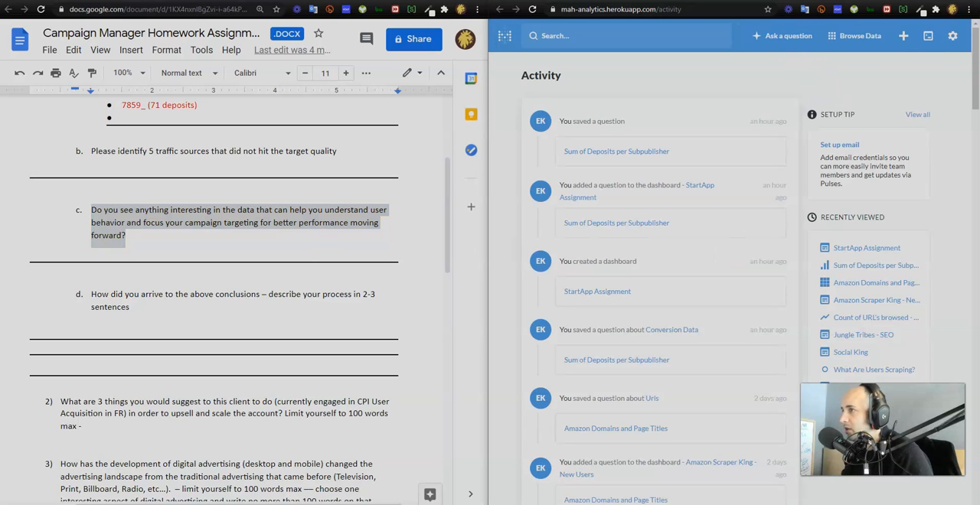
left_click(608, 157)
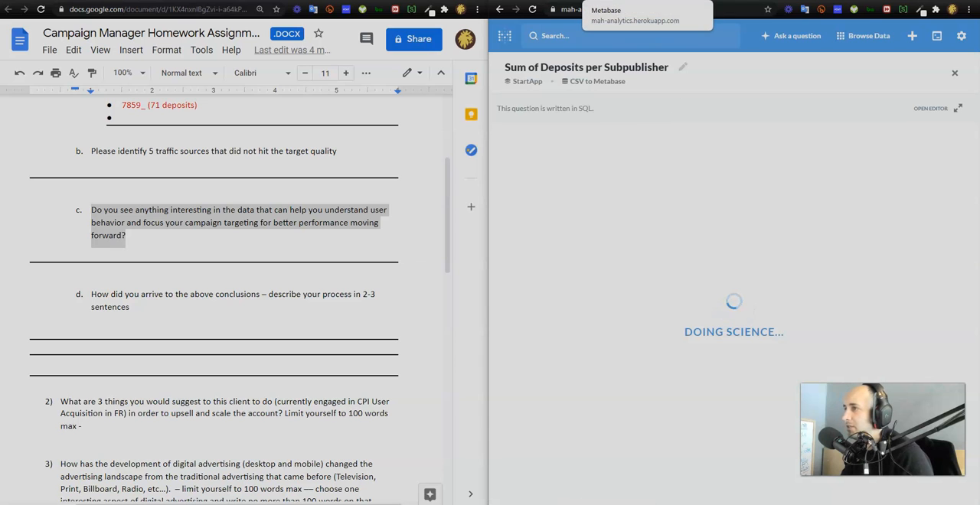
left_click(636, 0)
left_click(718, 0)
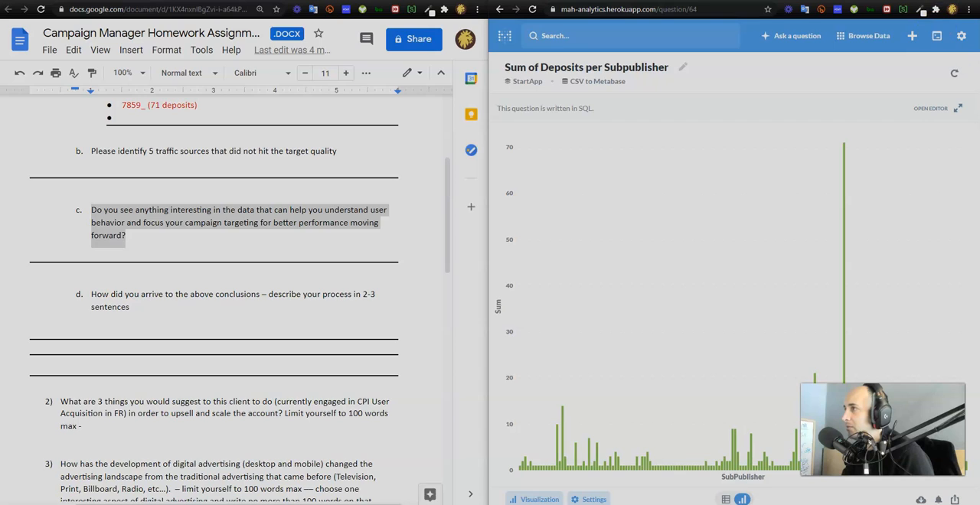
left_click(943, 1)
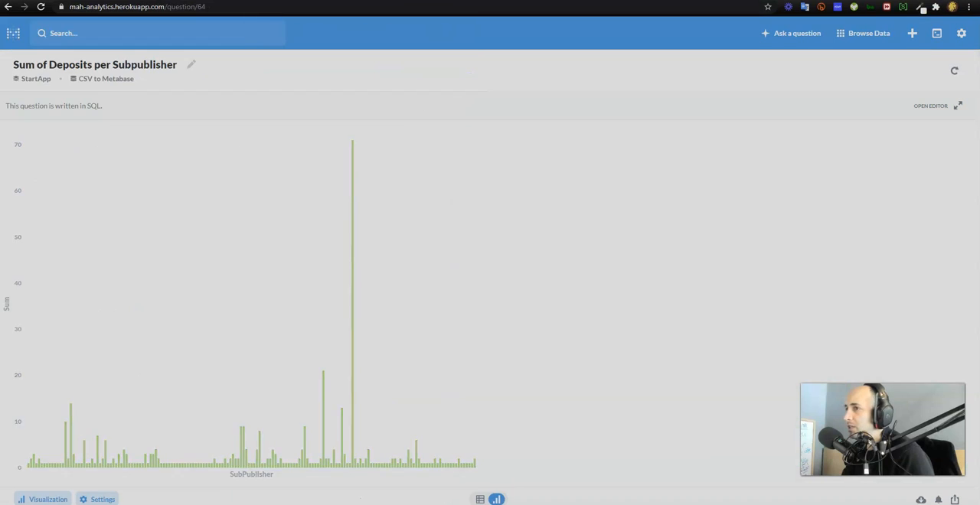
left_click(936, 109)
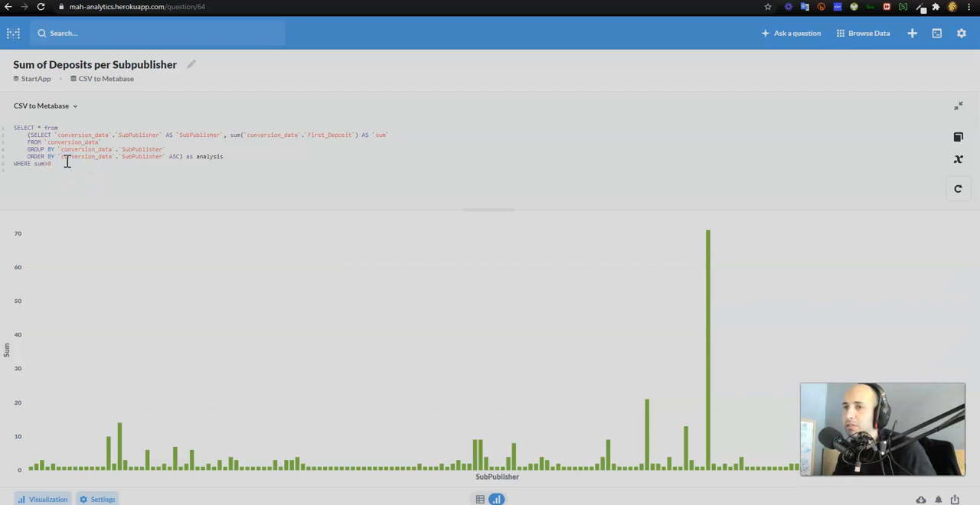
Add ORDER BY sum DESC as the last line of the SQL query and rerun it
left_click(120, 177)
key("Return")
type("ORDER BY")
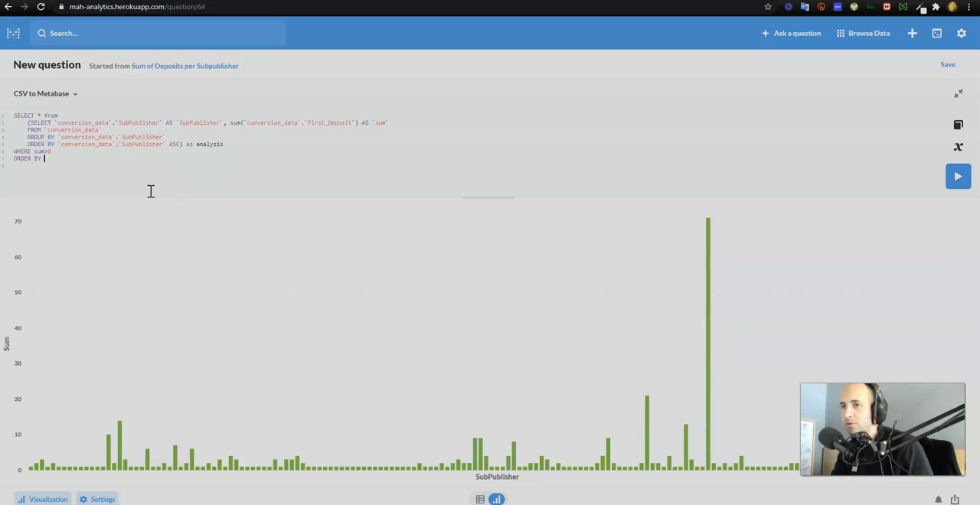
type(" su")
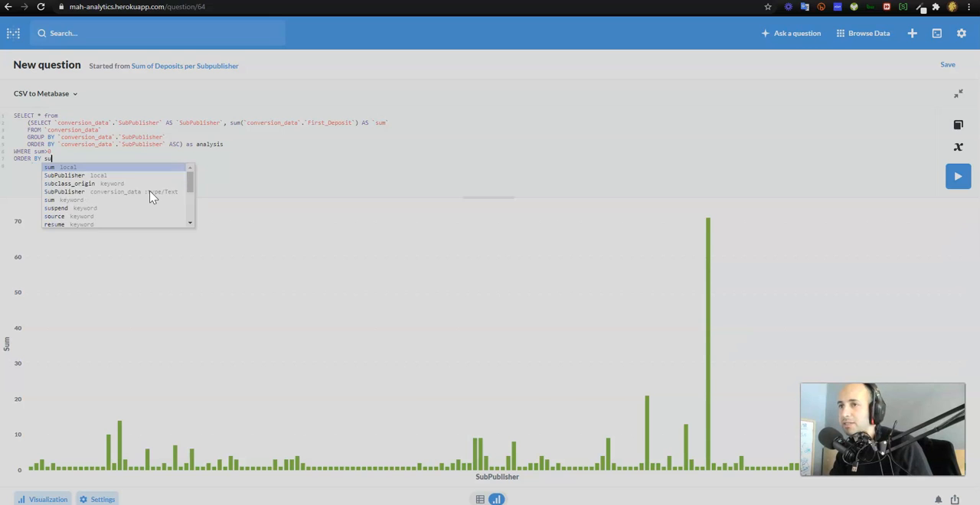
type(", m ")
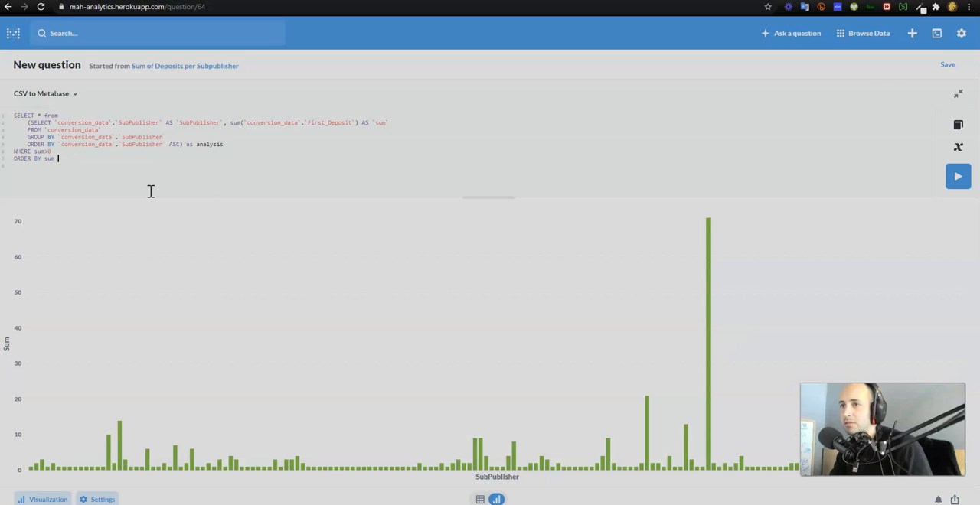
type("desvcDESC")
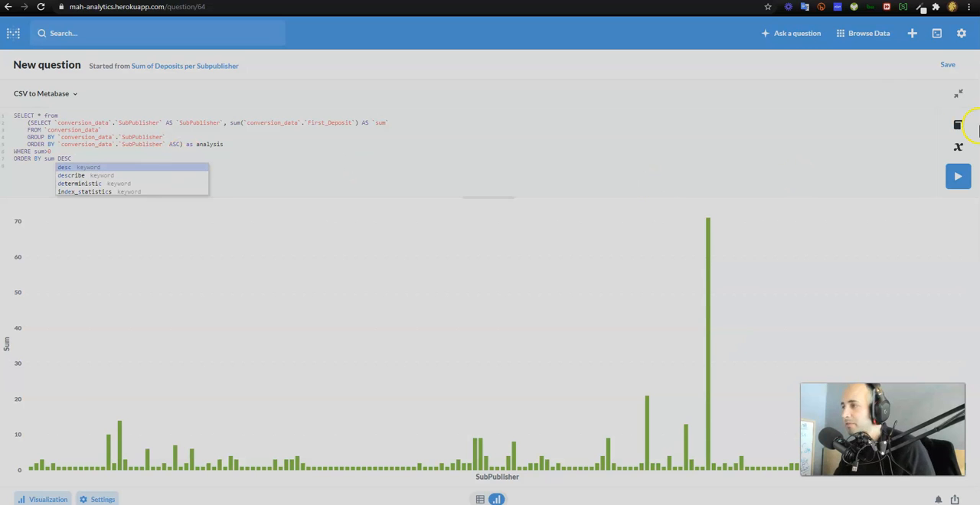
left_click(958, 176)
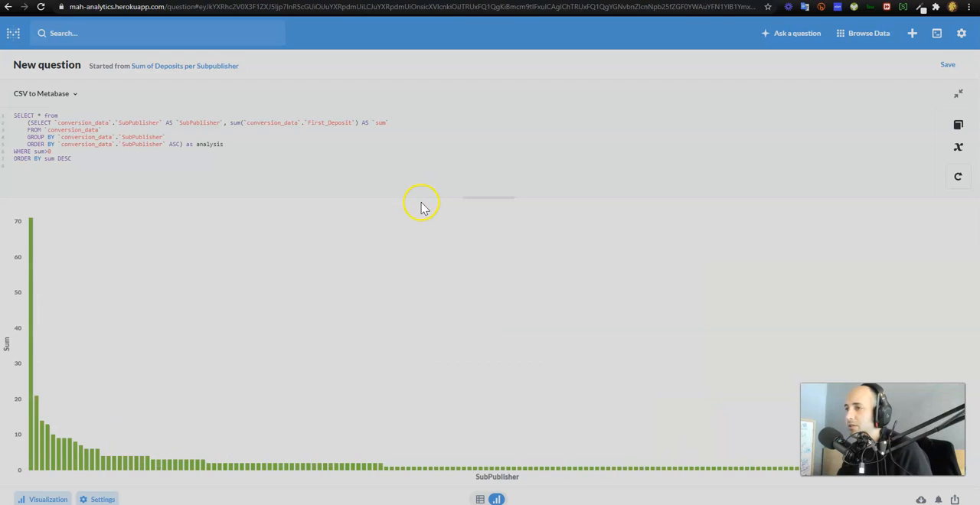
Change the query result's visualization from a bar chart to a table
mouse_move(32, 256)
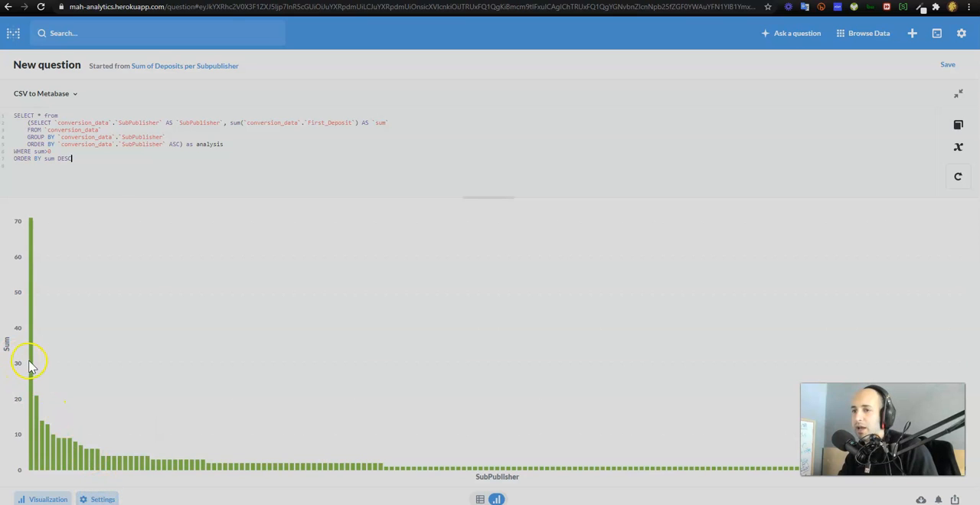
left_click(99, 499)
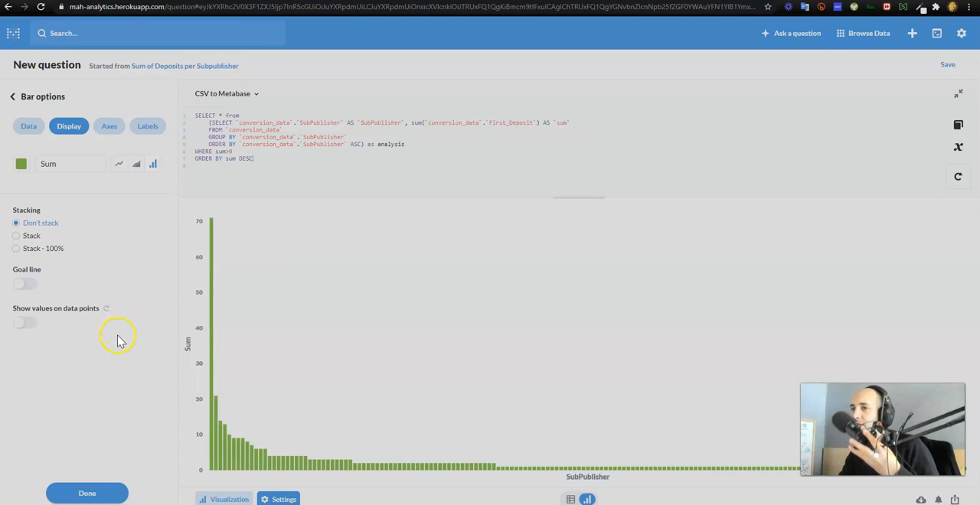
left_click(31, 126)
left_click(71, 129)
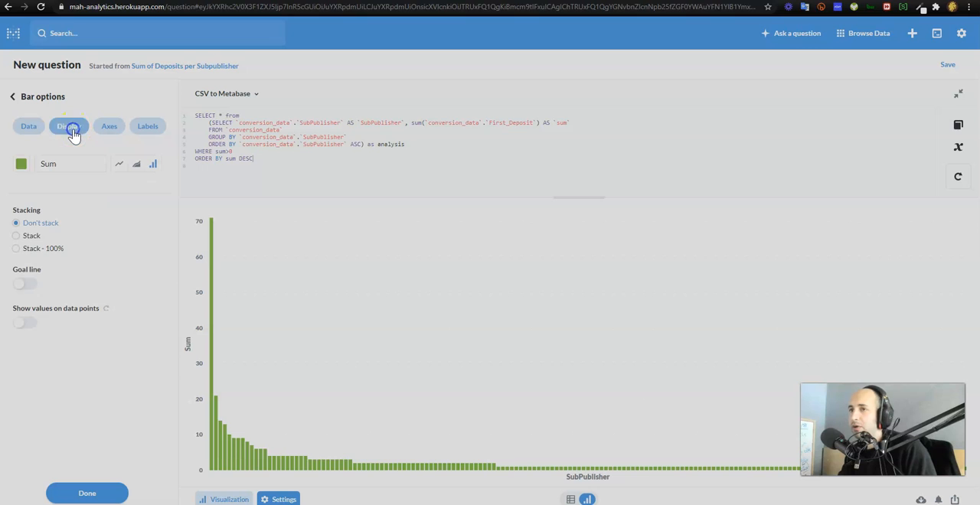
left_click(15, 97)
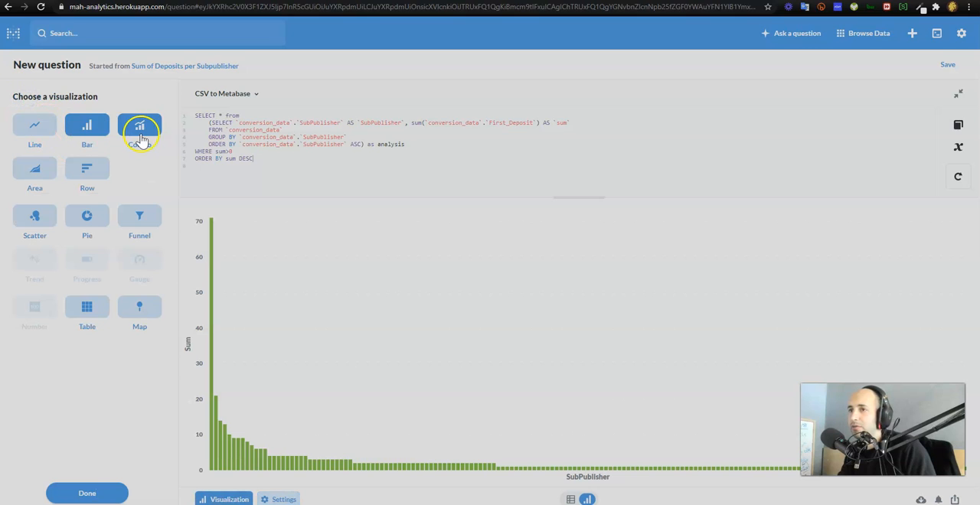
left_click(88, 313)
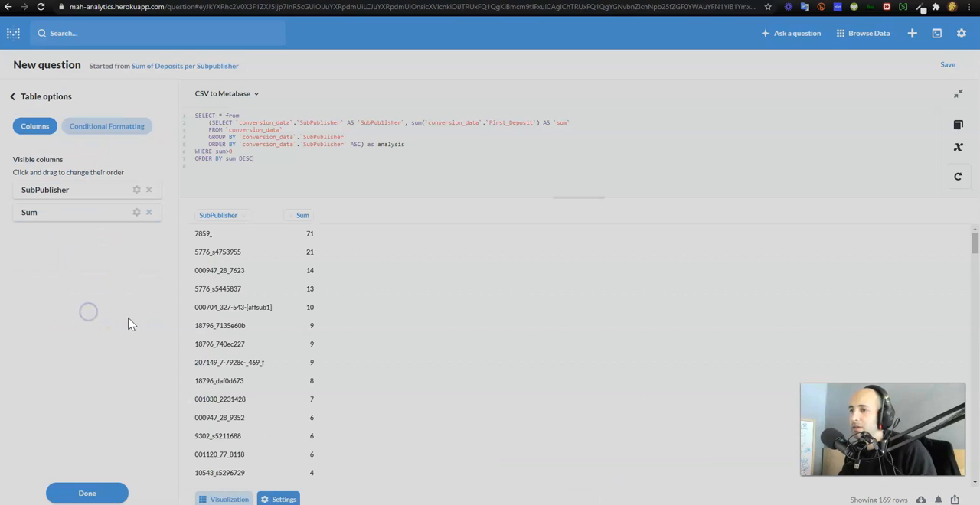
Copy subpublisher 5776_s4753955 into the document's second bullet under question a with "(21 deposits)" and start a third bullet
left_click(252, 237)
left_click_drag(253, 239, 196, 234)
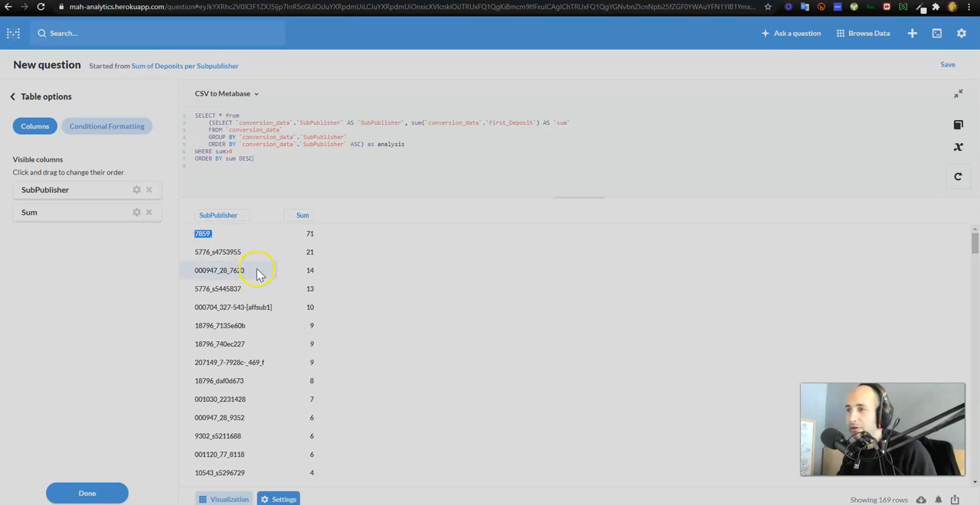
left_click_drag(258, 253, 195, 259)
key("ctrl+c")
key("alt+Tab")
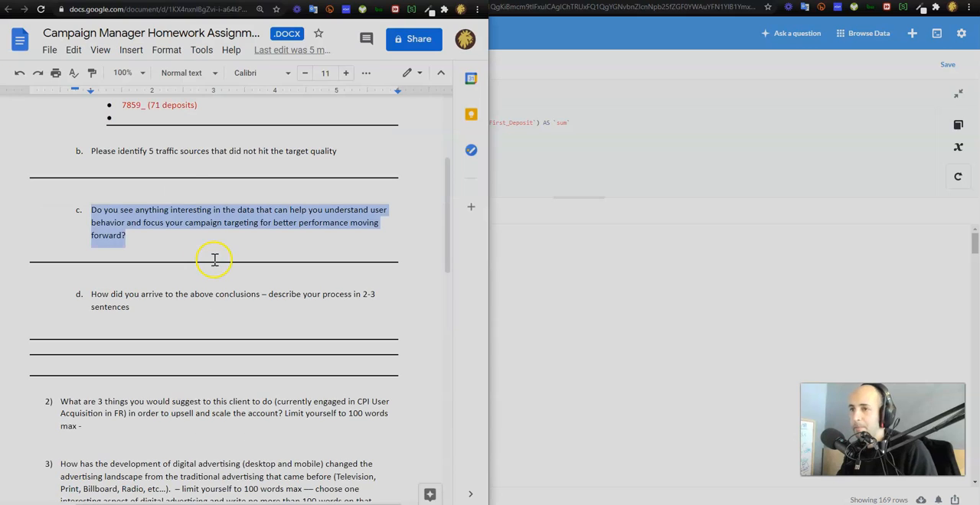
scroll(188, 153, "up", 1)
left_click(182, 166)
key("ctrl+v")
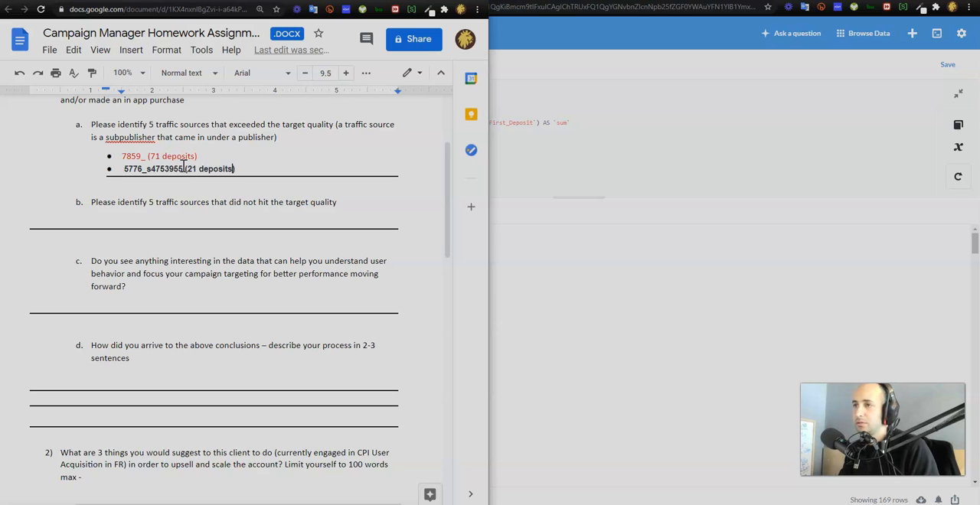
key("Return")
key("Return")
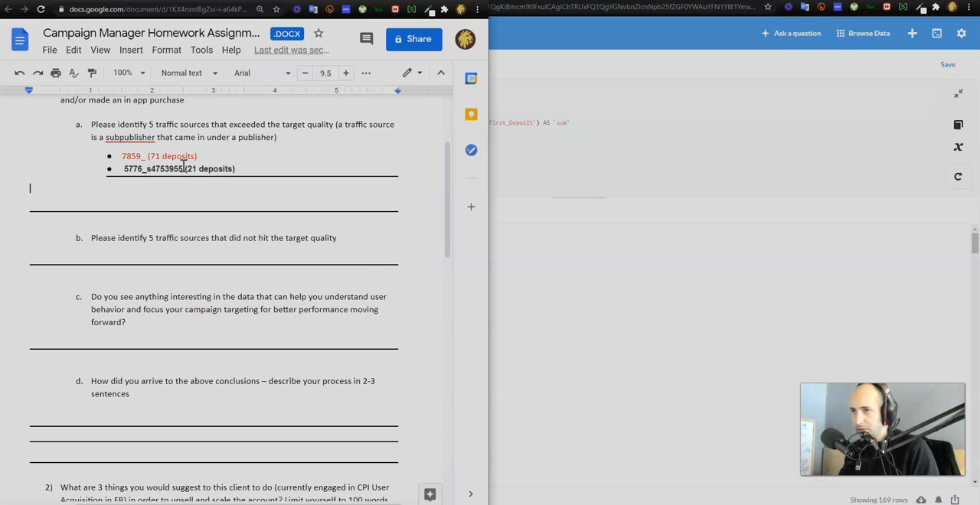
key("Return")
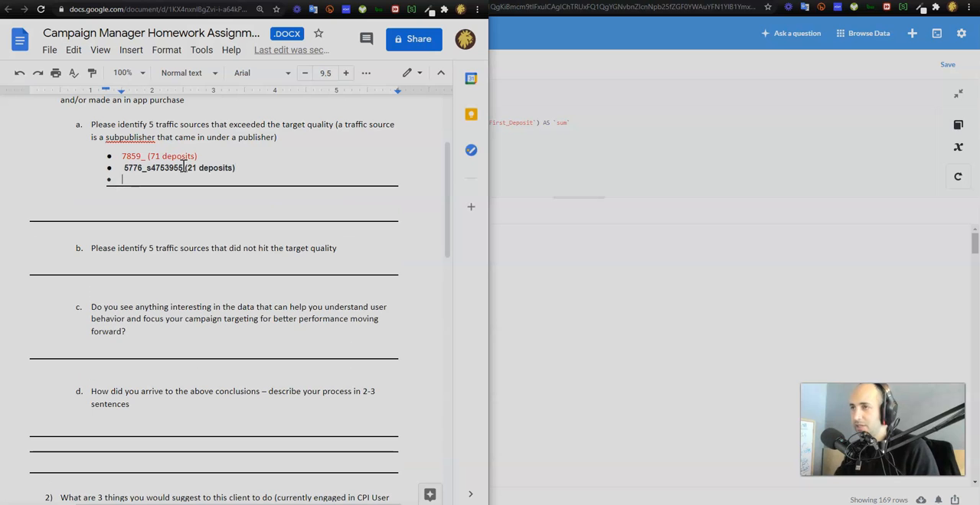
Place the query window beside the document and copy subpublisher 000947_28_7623 into the third bullet under question a with "(14 deposits)"
left_click(604, 9)
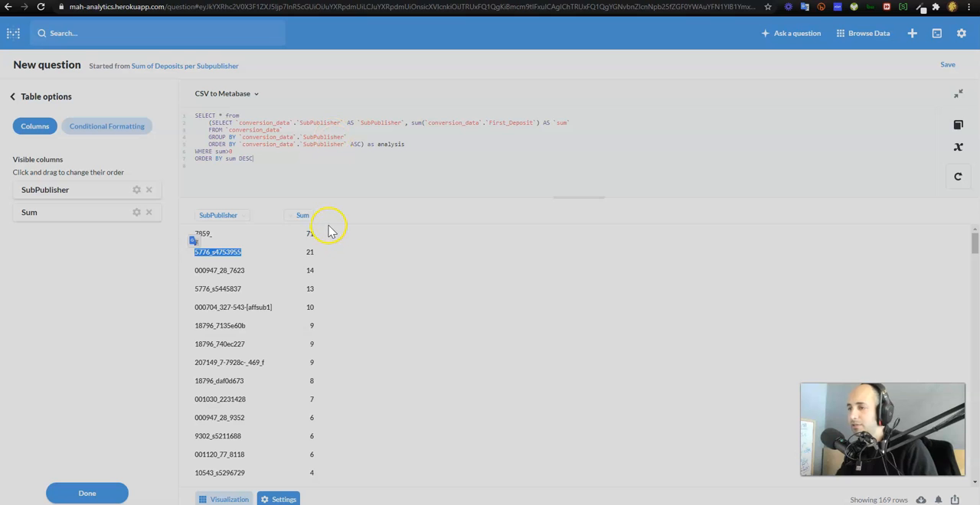
key("super+Right")
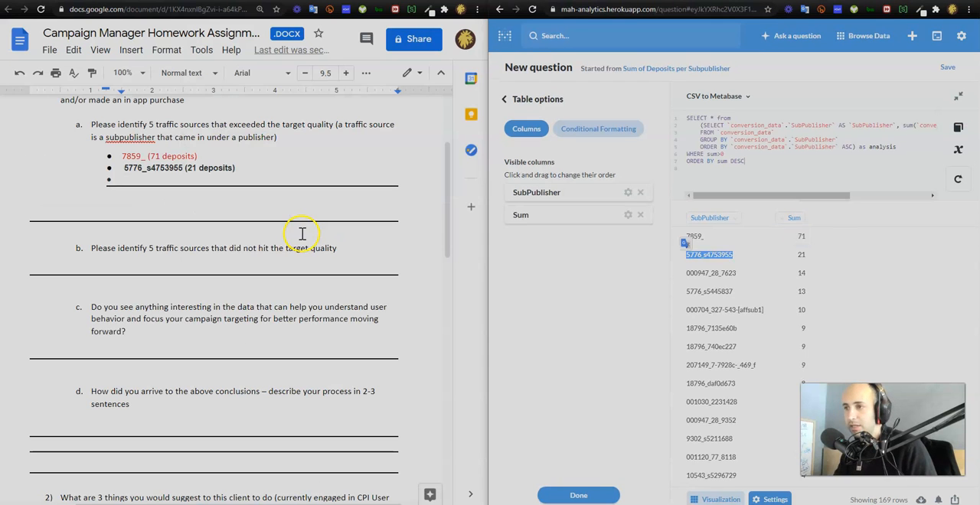
left_click_drag(735, 274, 688, 277)
key("ctrl+c")
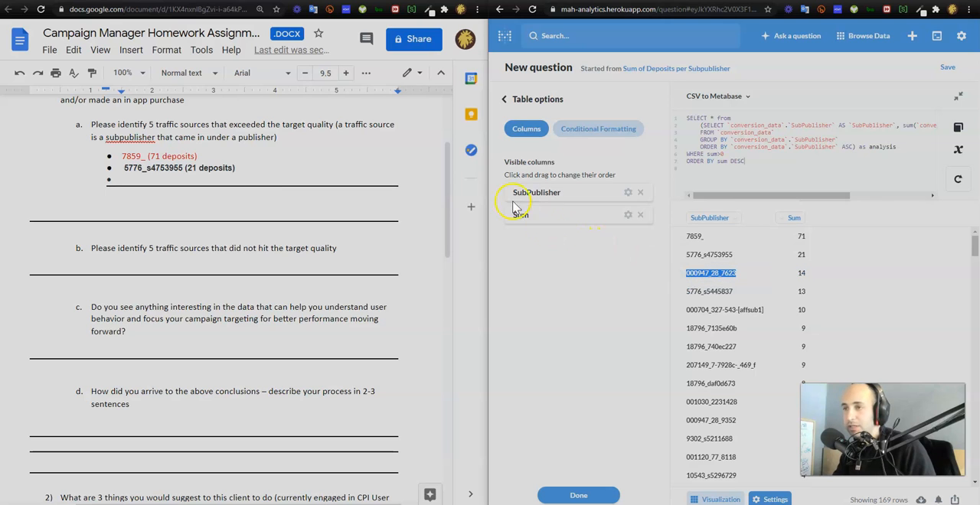
left_click(272, 177)
key("ctrl+v")
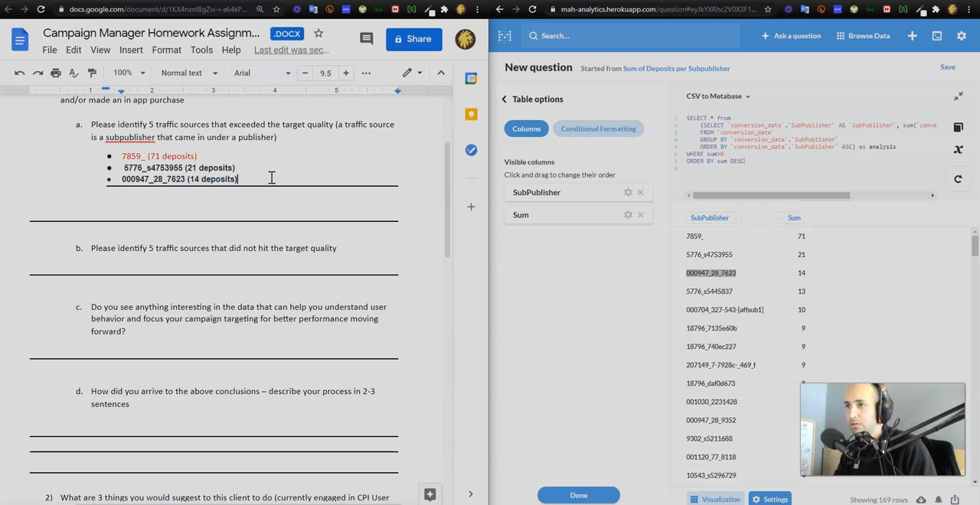
Add a fourth bullet under question a with subpublisher 5776_s5445837 from the query result and "(13 deposits)"
key("Return")
left_click_drag(733, 292, 678, 286)
key("ctrl+c")
left_click(254, 192)
key("ctrl+v")
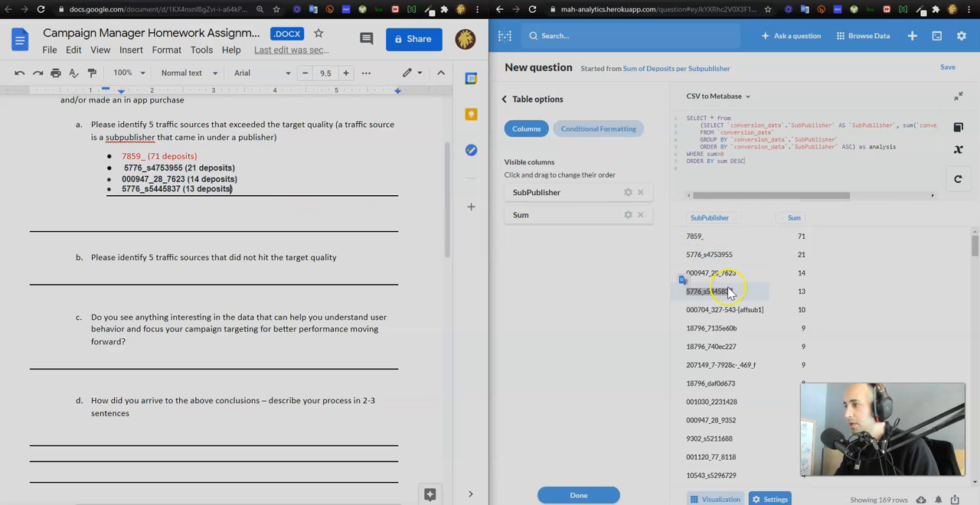
Copy subpublisher 000704_327-543-[affsub1] into a fifth bullet under question a and add "(10 deposits)"
left_click_drag(770, 312, 688, 326)
key("ctrl+c")
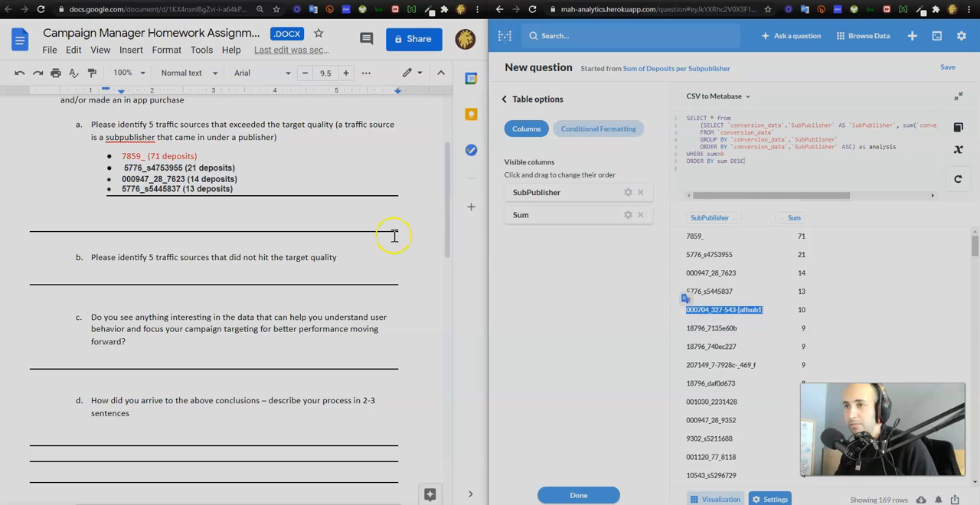
left_click(291, 199)
key("Return")
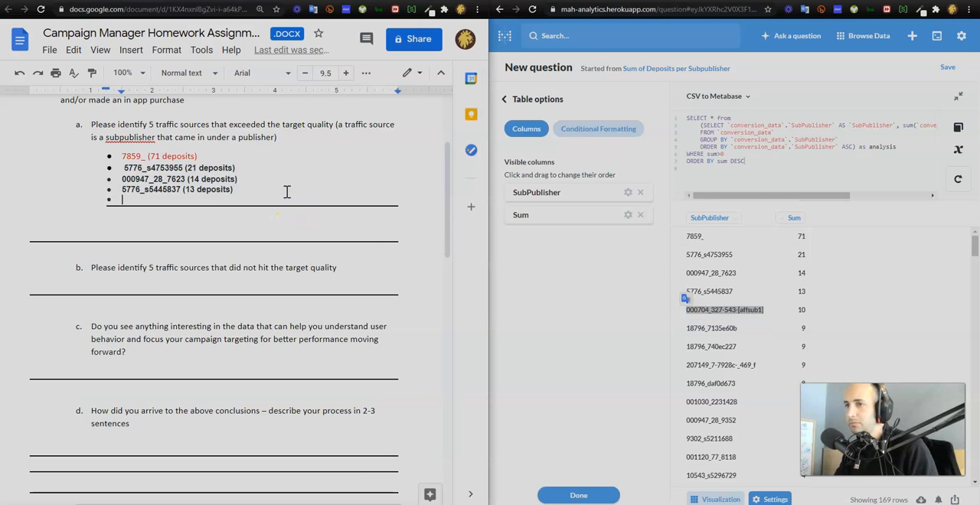
key("ctrl+v")
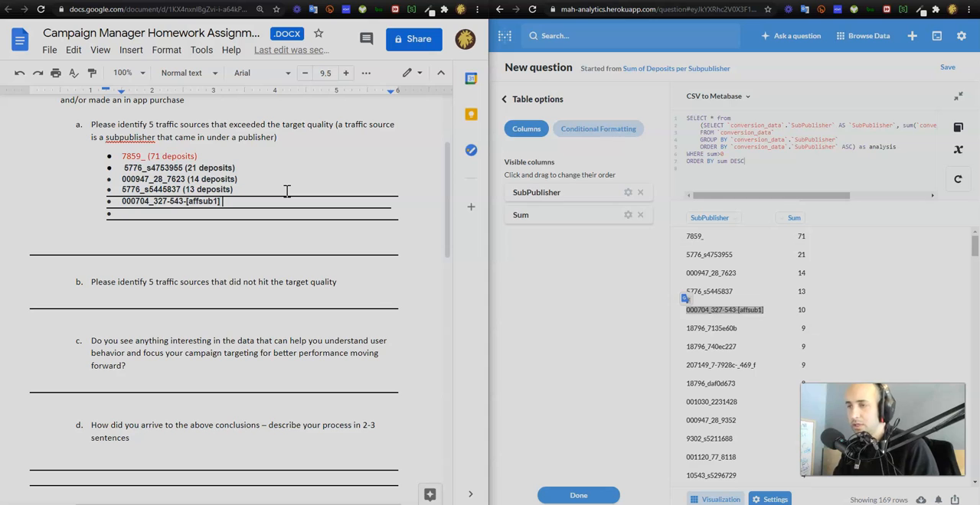
type("(10 deposits")
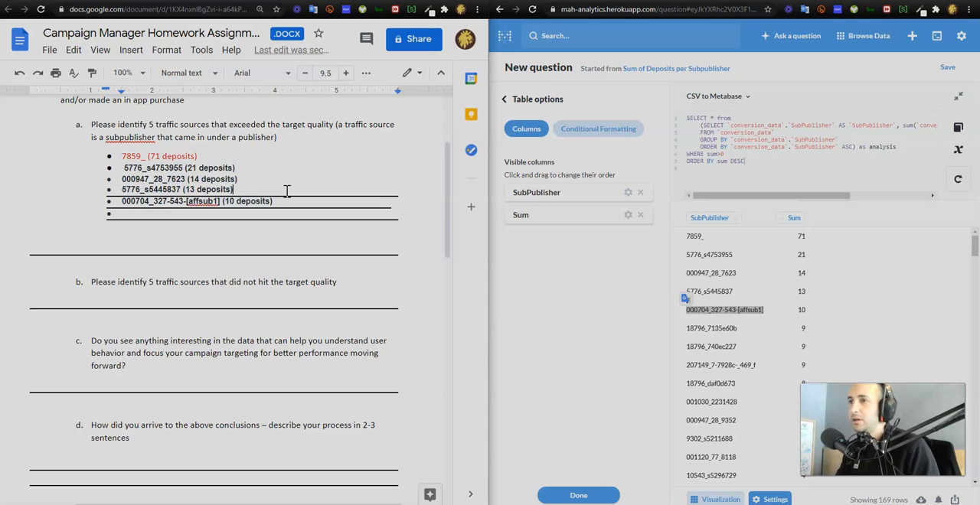
Maximize the document window and try to clear the lines around the last bullets under question a by toggling underline
key("shift+Down")
key("shift+Down")
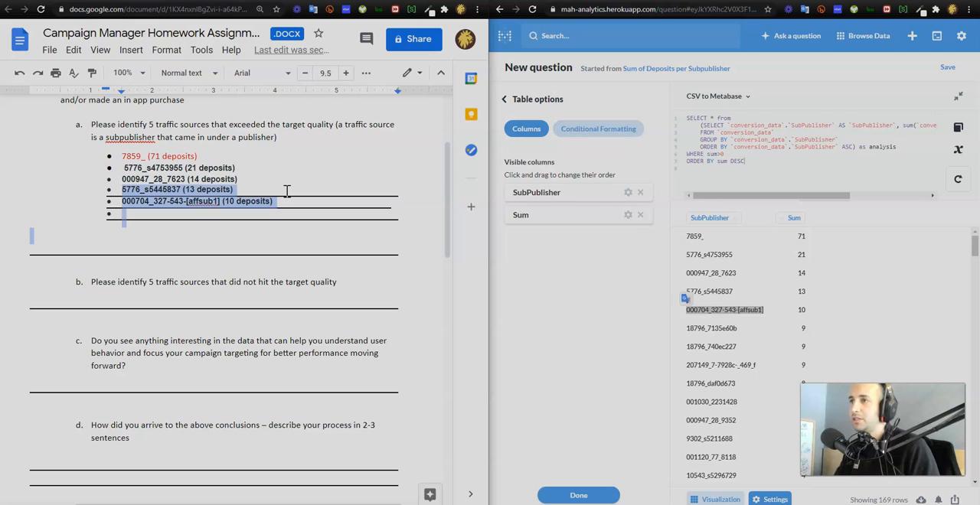
left_click(453, 1)
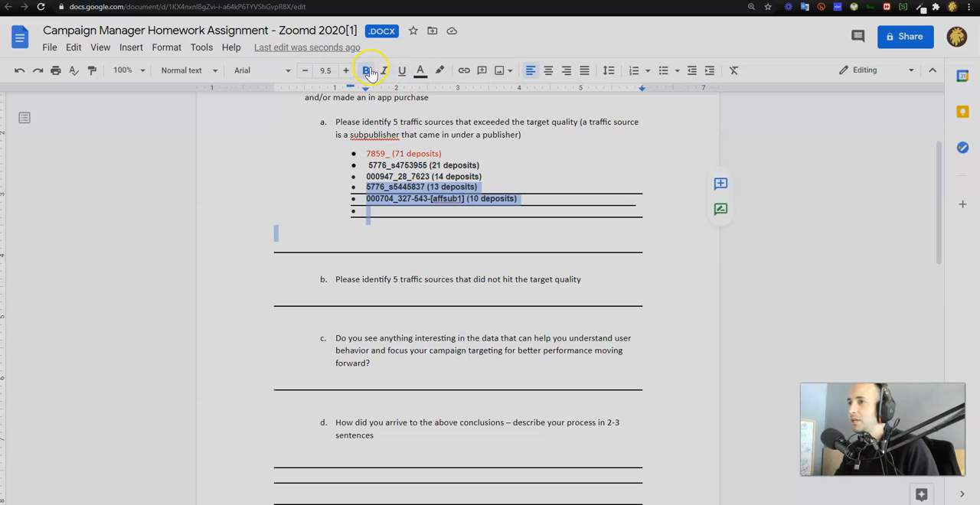
left_click(399, 72)
left_click(400, 72)
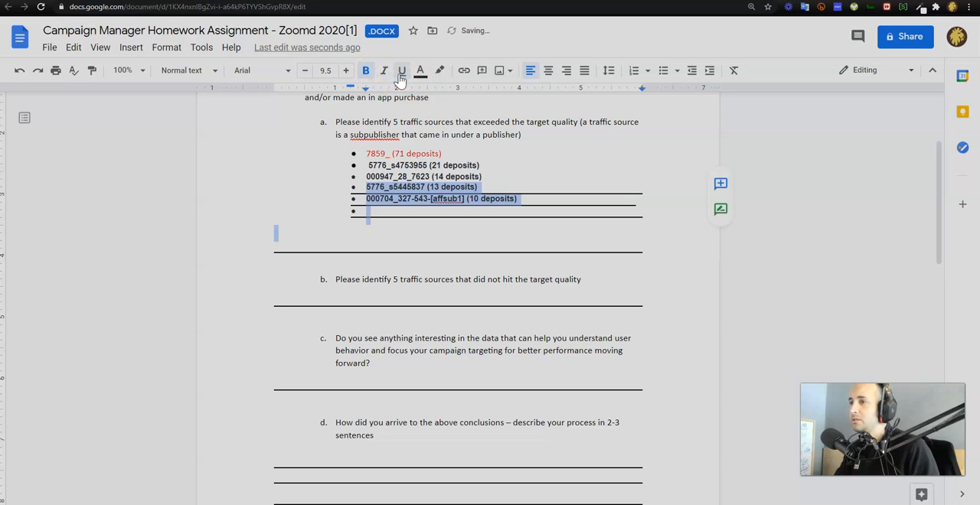
Delete the empty sixth bullet and the extra blank line at the end of answer a
left_click(404, 212)
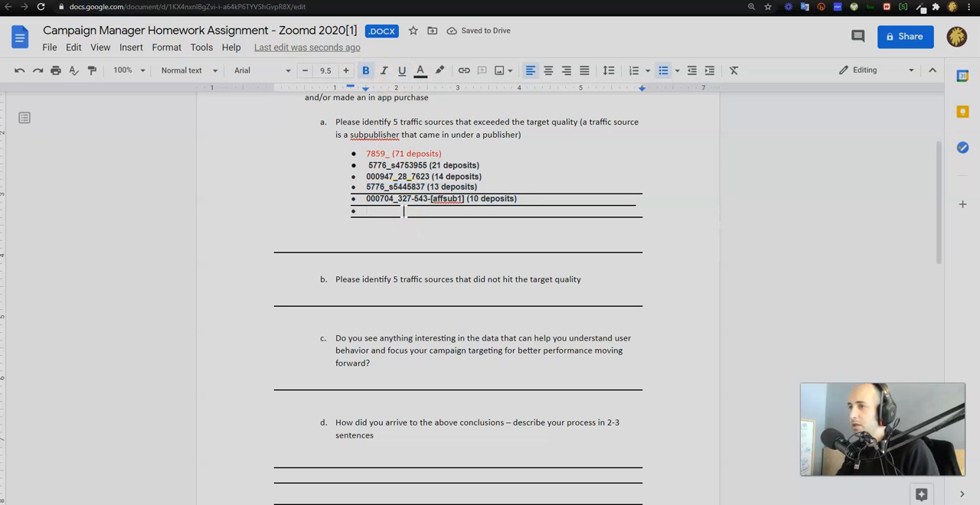
key("BackSpace")
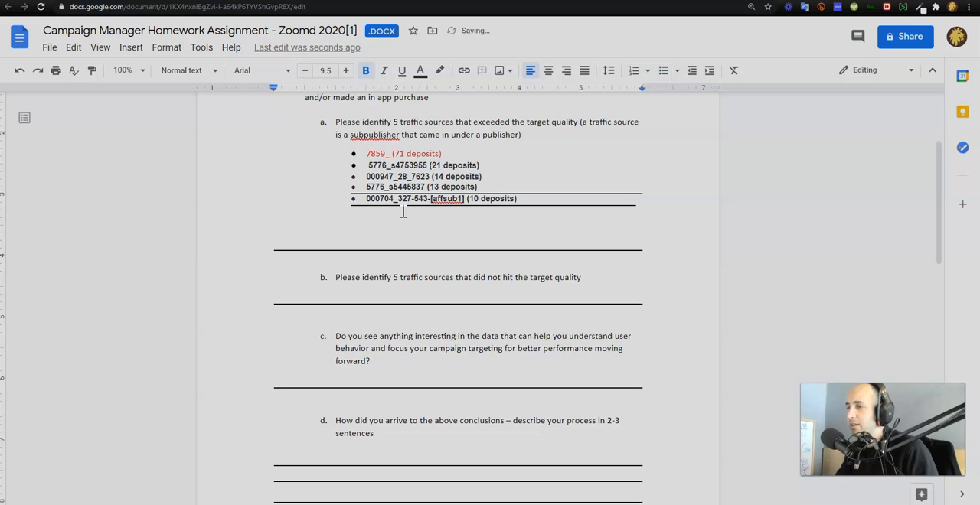
key("BackSpace")
Add an unnumbered blank answer line below question b
left_click(398, 265)
left_click(587, 260)
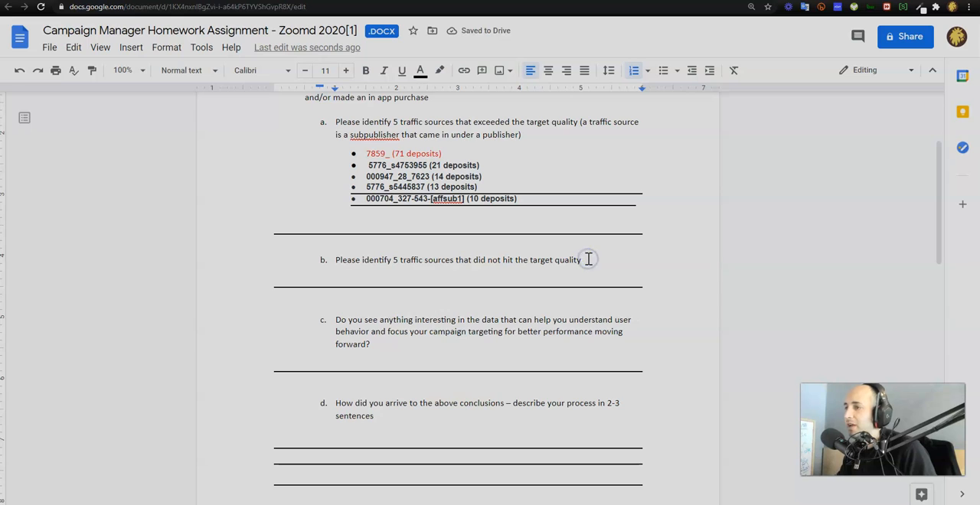
key("Return")
key("BackSpace")
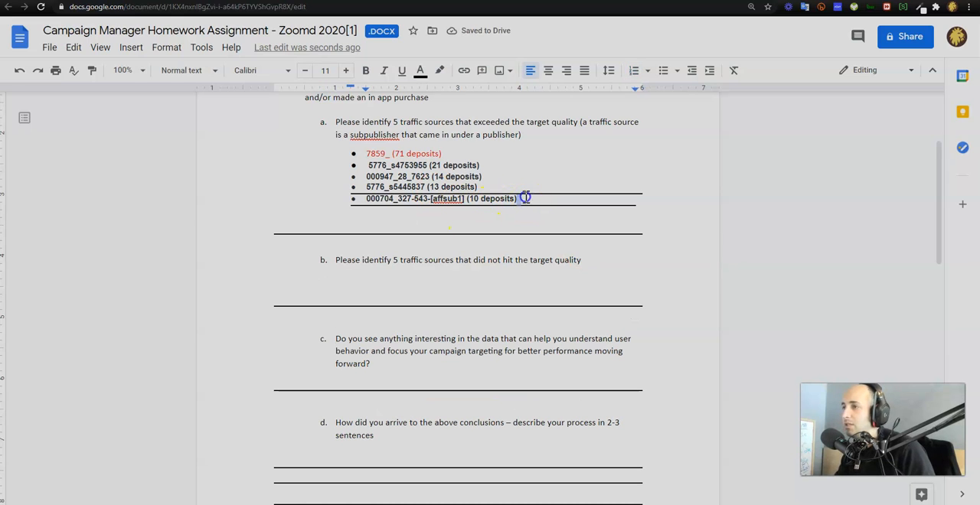
Color the second to fifth bullets under question a red and place the cursor on the blank line under question b
left_click_drag(525, 199, 358, 166)
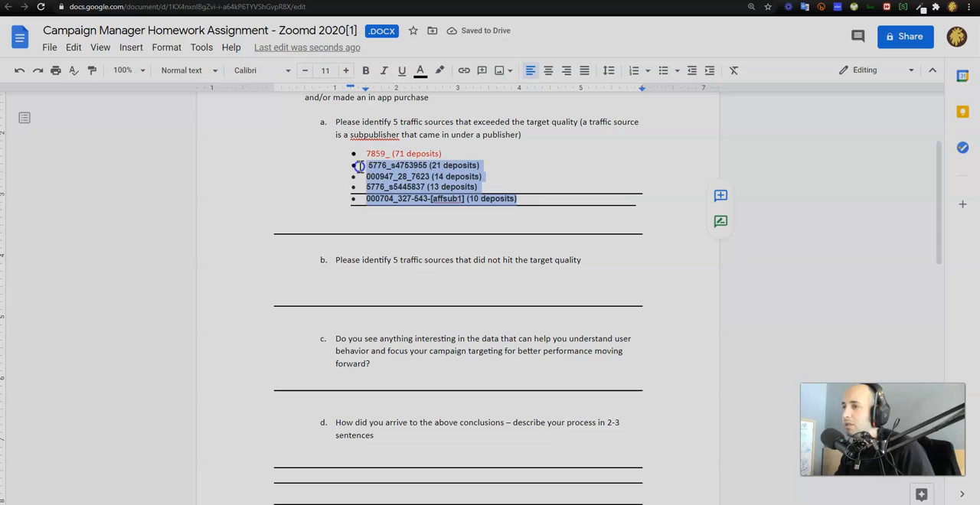
left_click(420, 70)
left_click(438, 108)
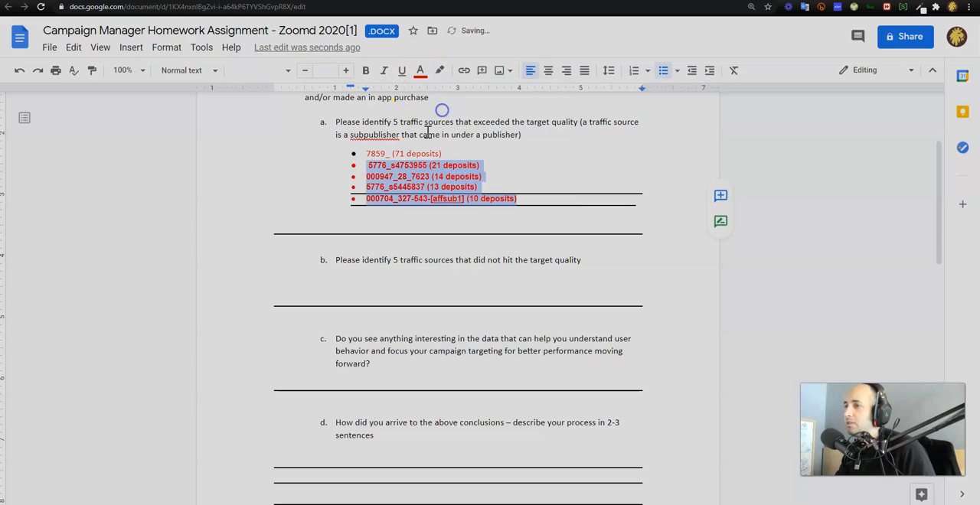
left_click(412, 208)
left_click(411, 291)
left_click(407, 280)
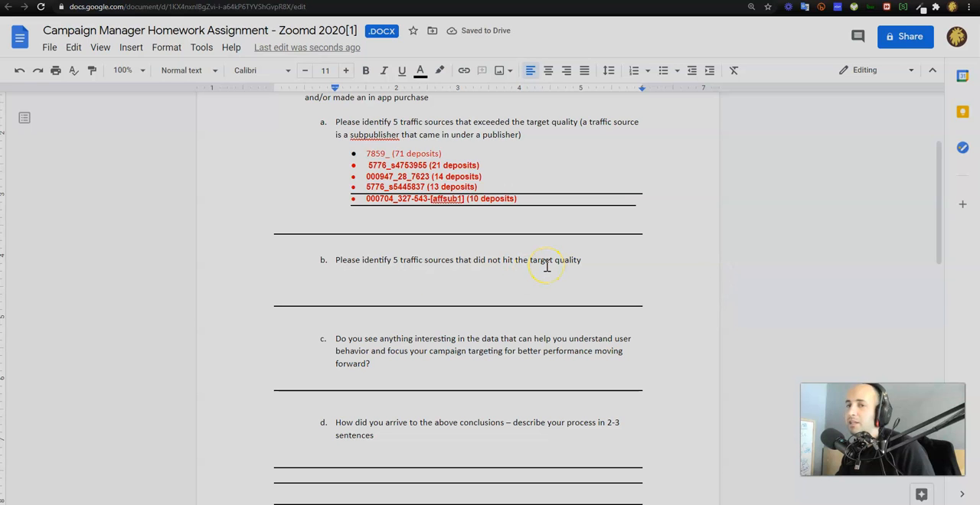
Change the SQL query's WHERE condition to sum=0, rerun it and select the first five subpublishers in the result
key("alt+Tab")
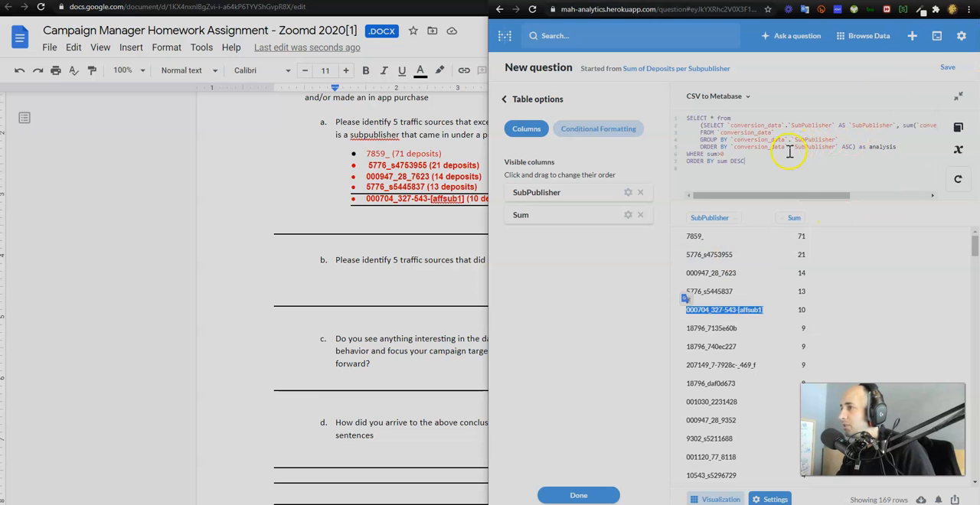
triple_click(718, 155)
left_click(718, 155)
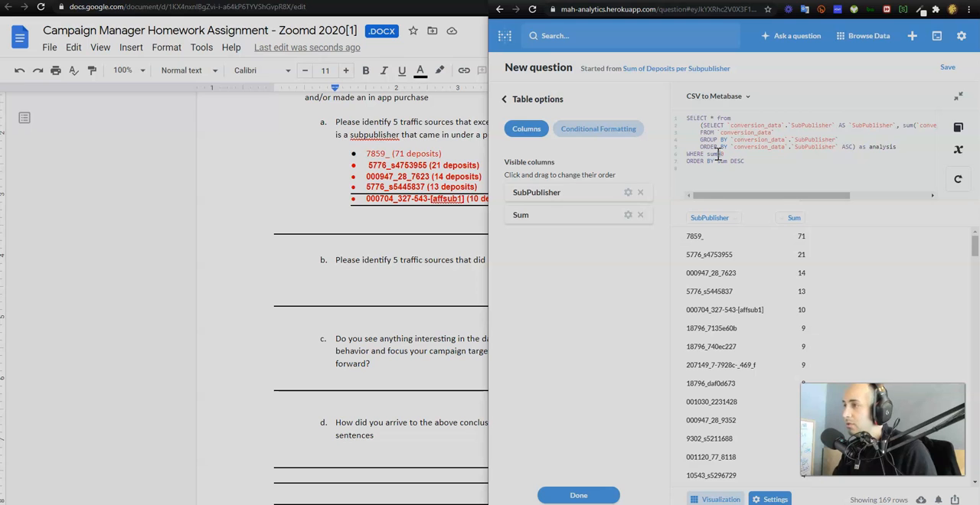
key("BackSpace")
type("=0")
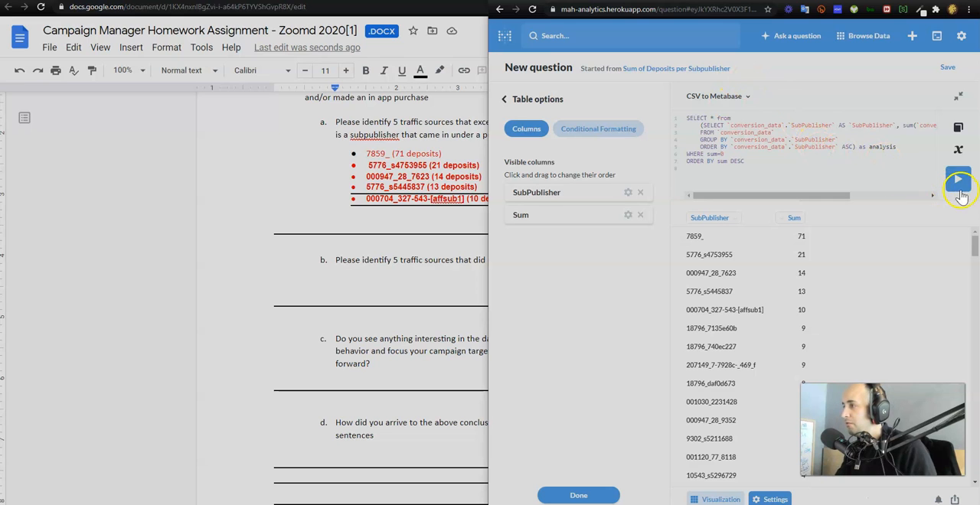
left_click(963, 179)
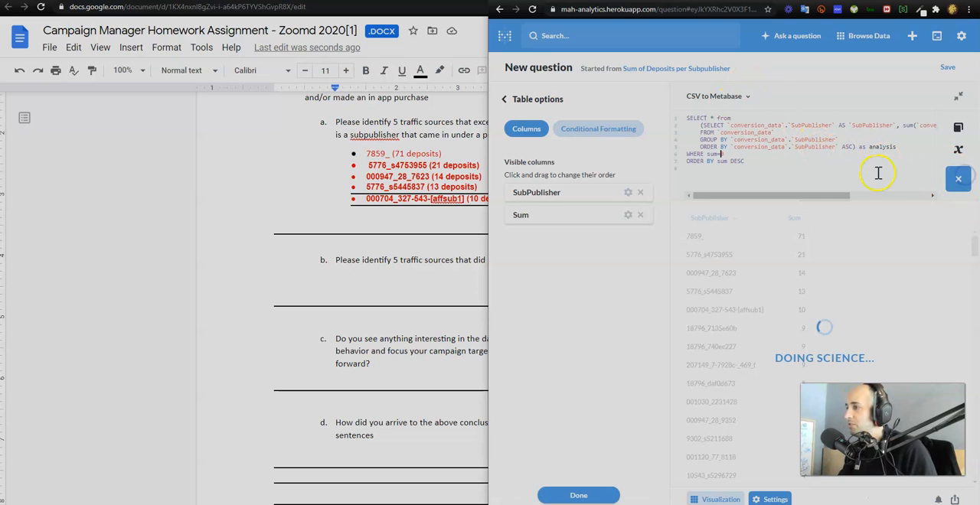
left_click_drag(681, 236, 748, 312)
Try to paste the five copied subpublishers under question b as plain text by way of the address bar, and undo the paste
left_click(602, 13)
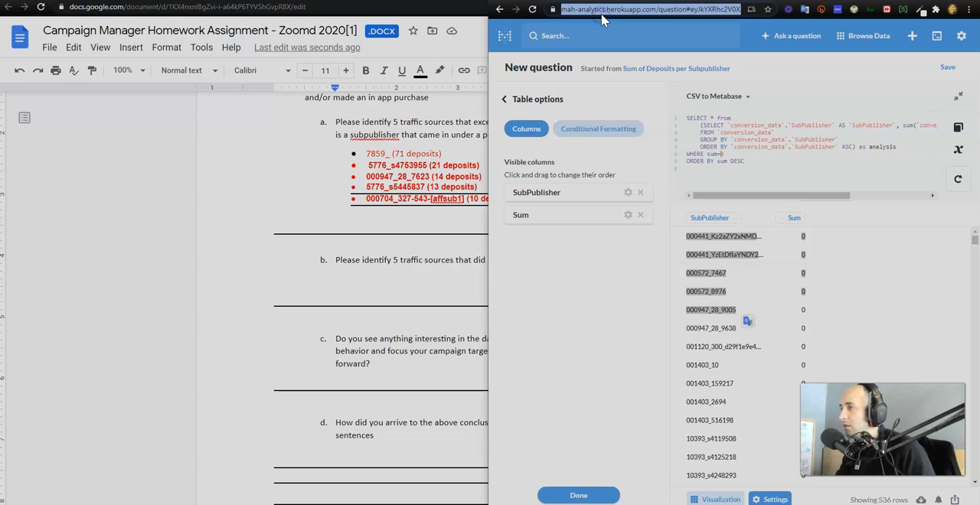
key("ctrl+v")
key("ctrl+a")
key("ctrl+x")
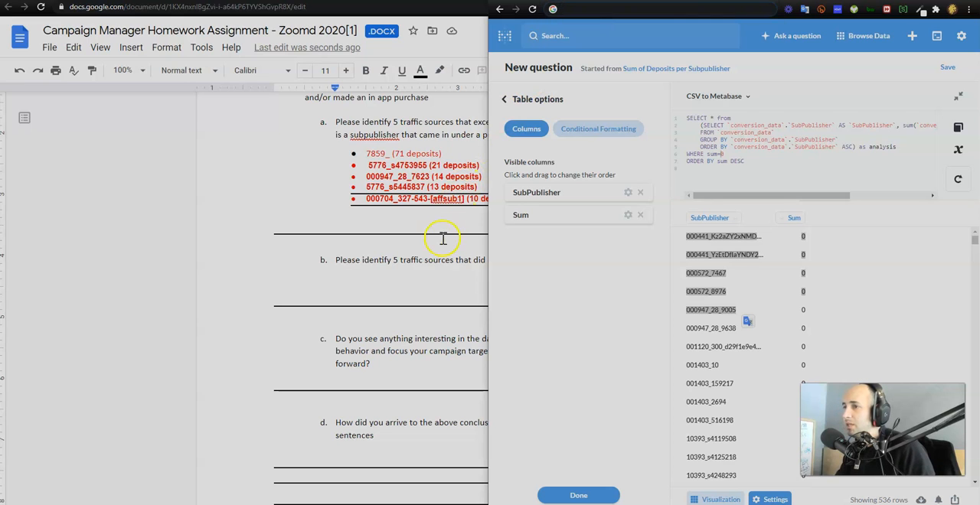
left_click(417, 280)
key("ctrl+v")
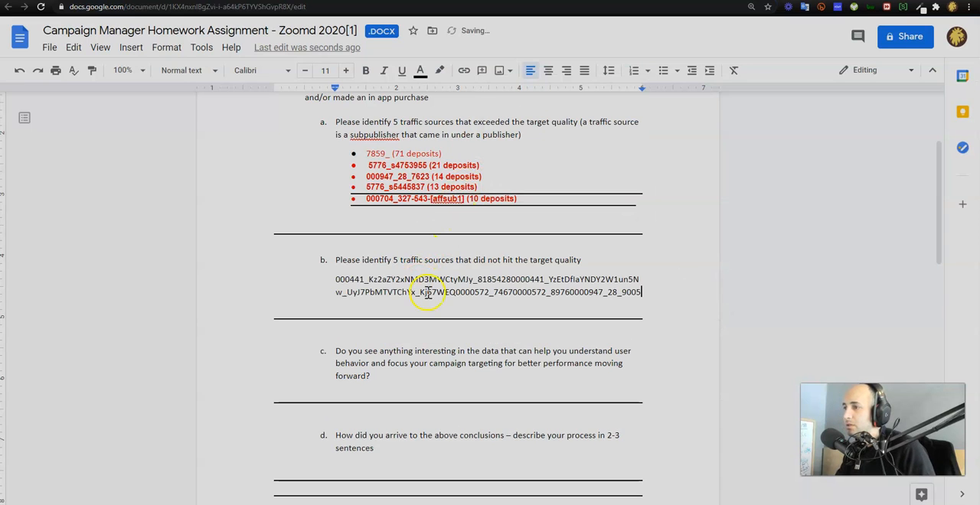
key("ctrl+z")
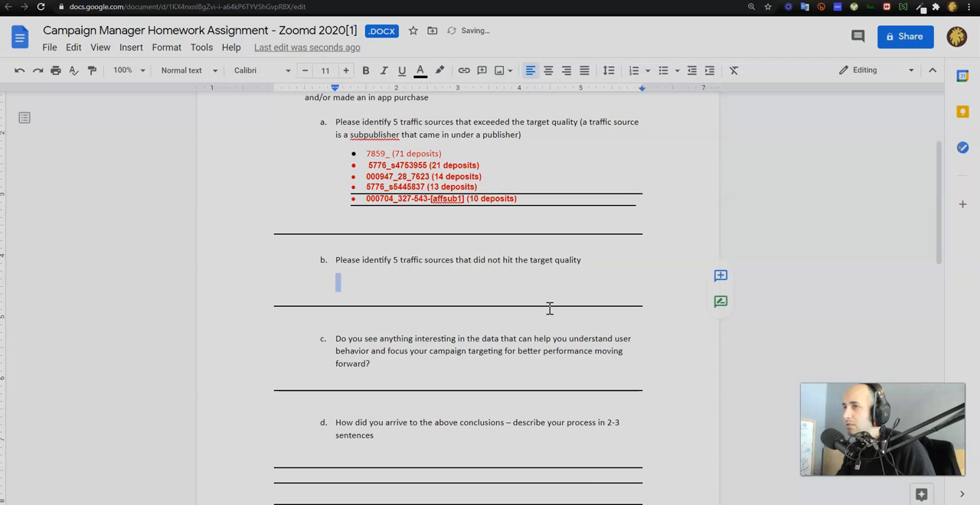
Try pasting the same copied subpublisher text under question b once more
key("alt+Tab")
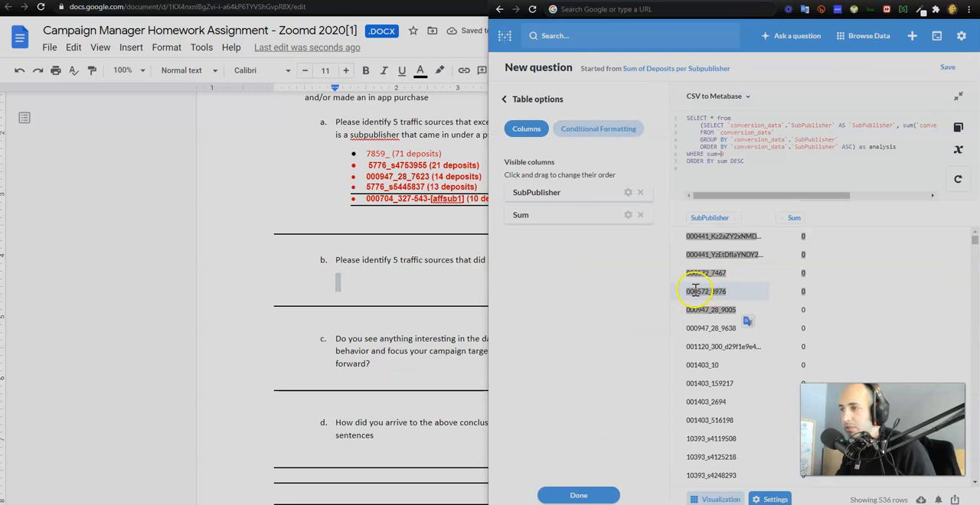
key("alt+Tab")
key("ctrl+v")
left_click(444, 283)
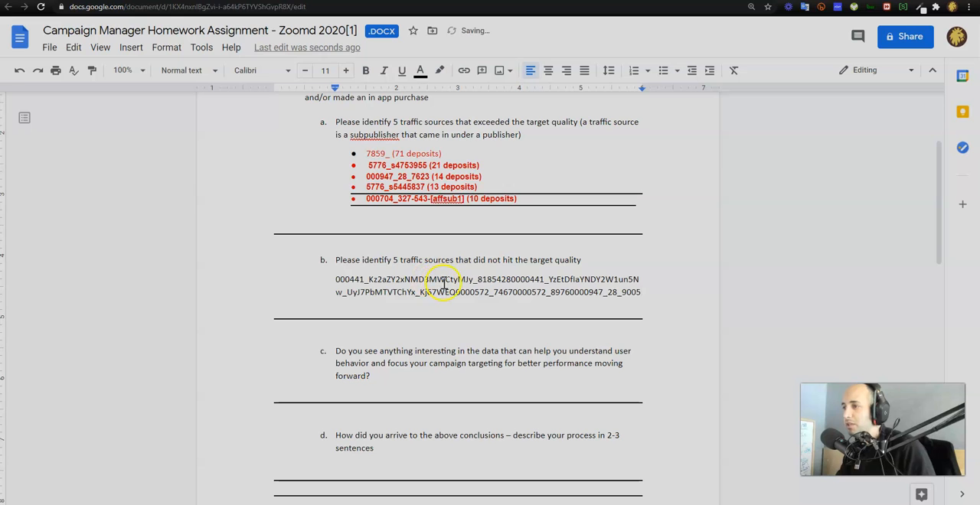
Copy the selected query rows again, undo the run-together paste under question b and paste the rows there on separate lines
key("alt+Tab")
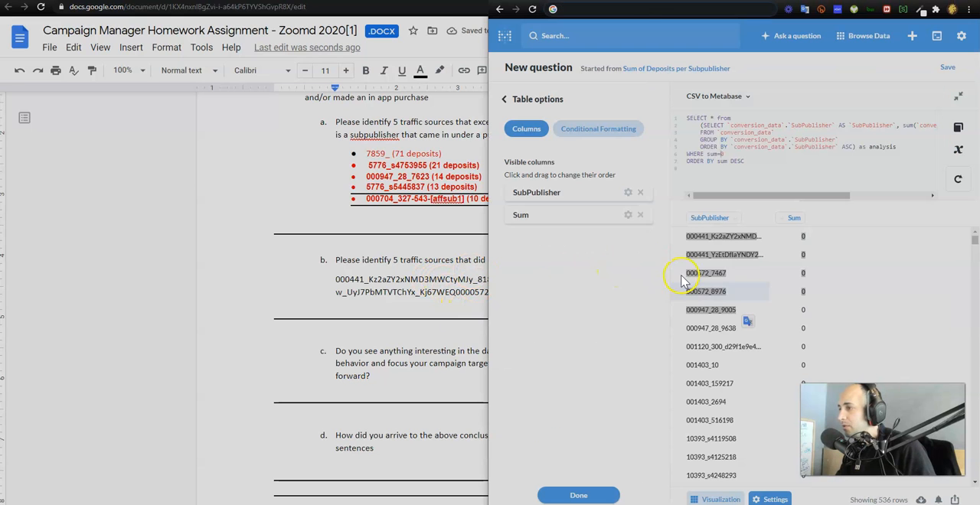
right_click(715, 276)
left_click(719, 276)
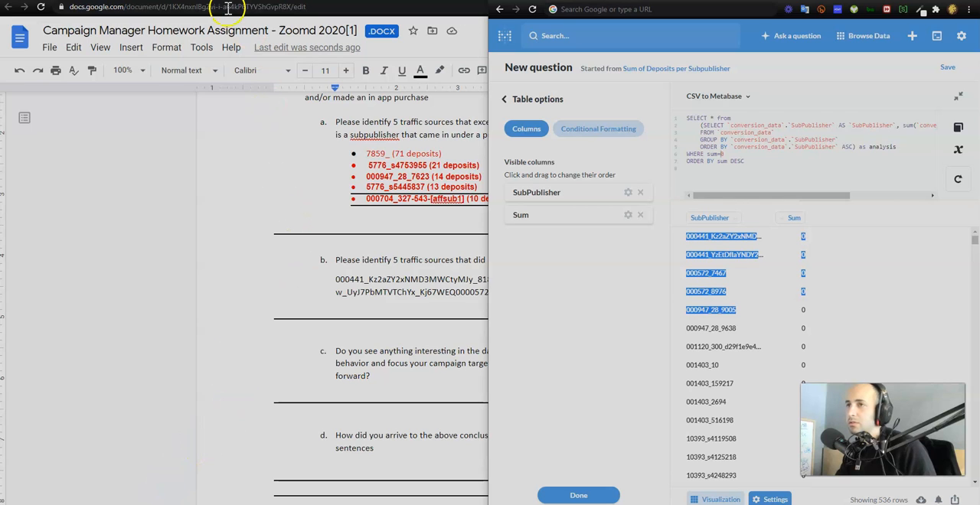
left_click(355, 291)
key("ctrl+z")
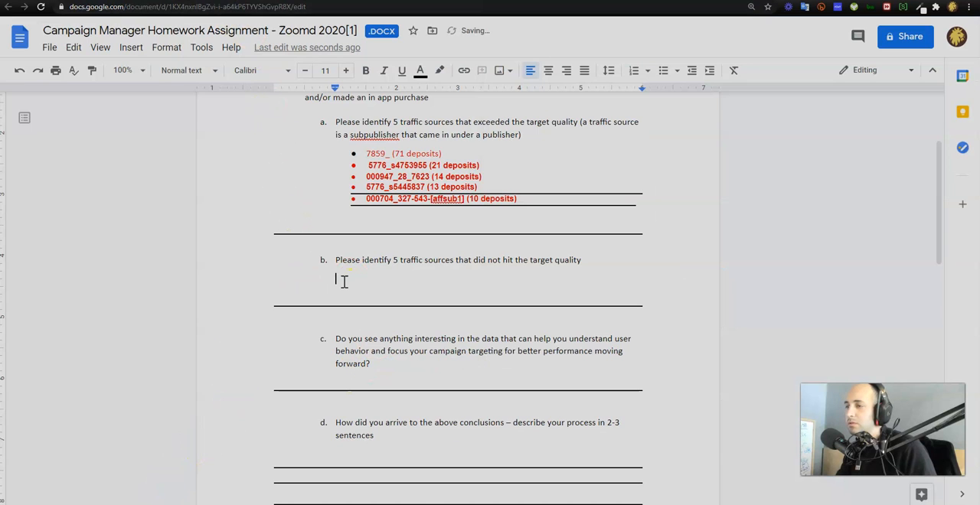
key("ctrl+shift+v")
Color the pasted subpublisher lines under question b red and turn them into a bulleted list
left_click_drag(358, 360, 270, 276)
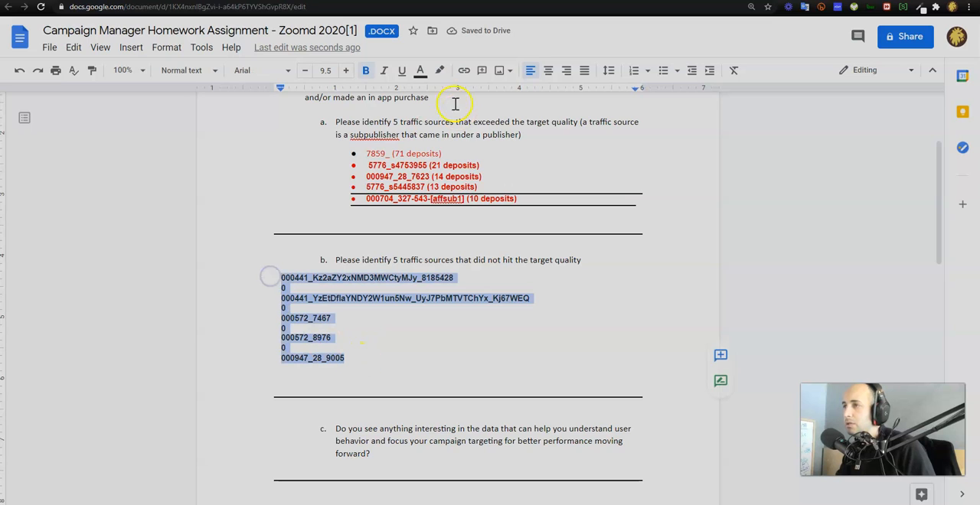
left_click(419, 71)
left_click(438, 107)
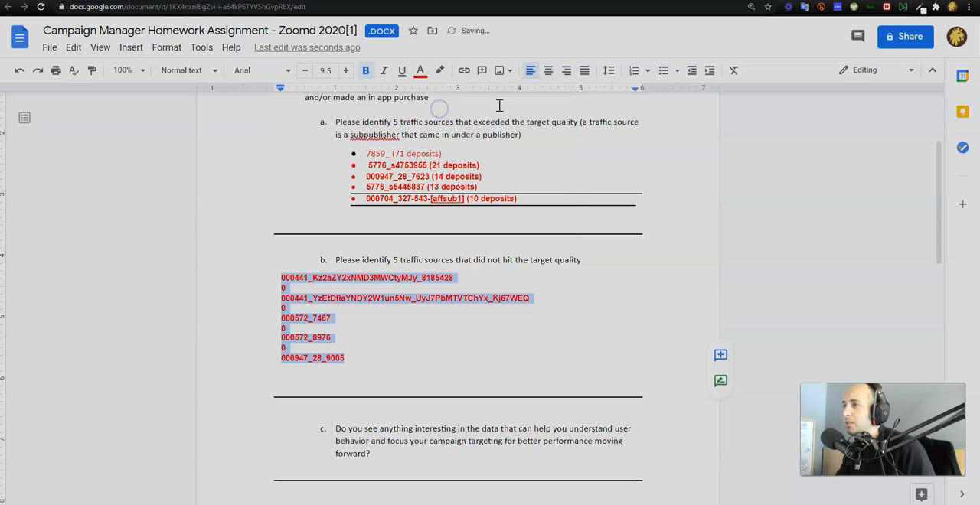
left_click(663, 70)
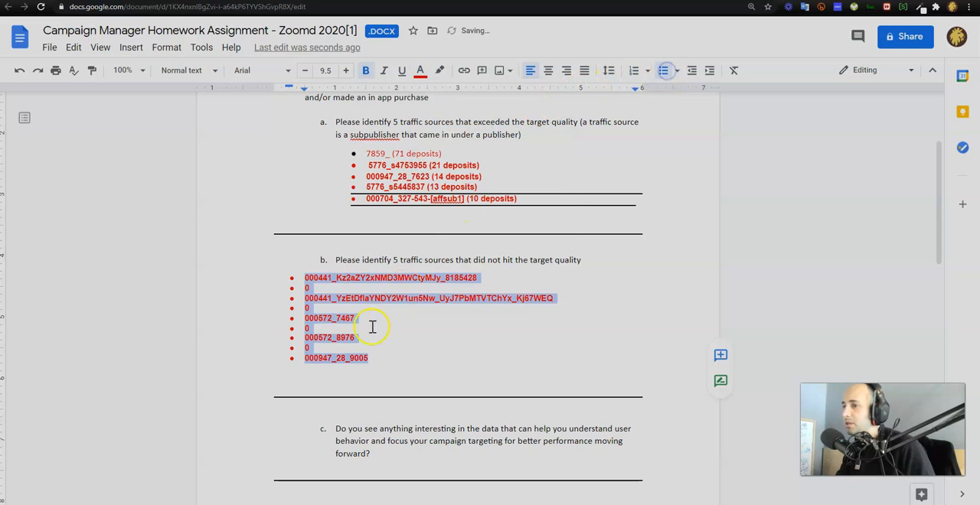
Remove the bullets containing only 0 from the subpublisher list under question b
left_click(320, 289)
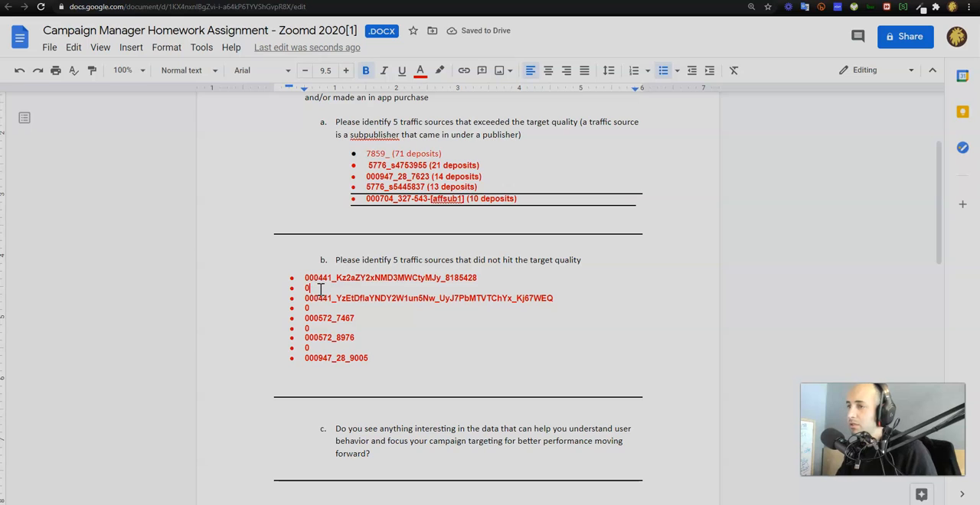
key("BackSpace")
key("BackSpace")
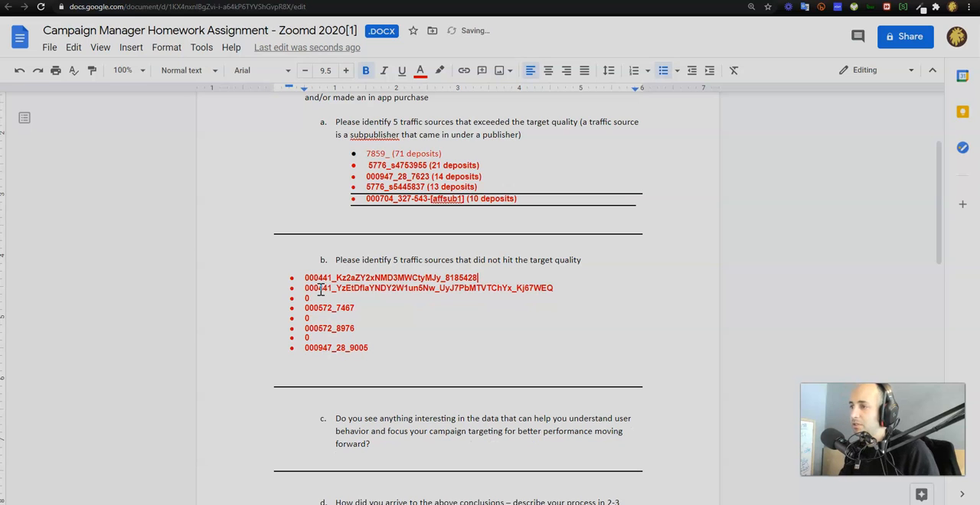
key("BackSpace")
key("BackSpace")
key("BackSpace")
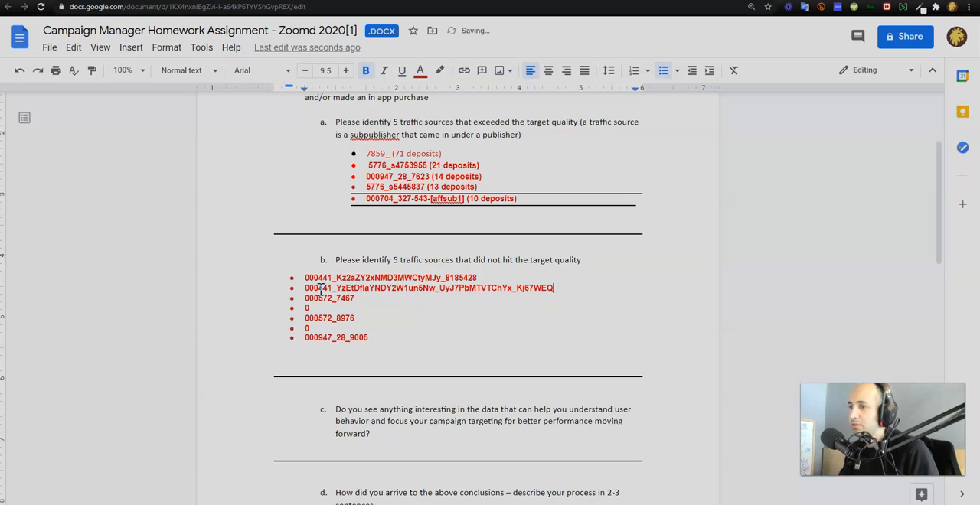
key("BackSpace")
key("BackSpace")
key("BackSpace")
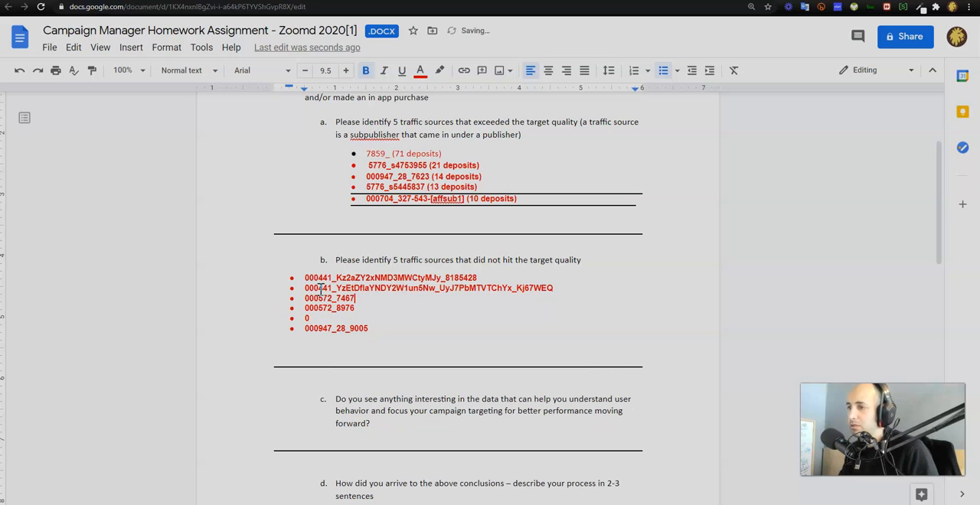
key("BackSpace")
key("BackSpace")
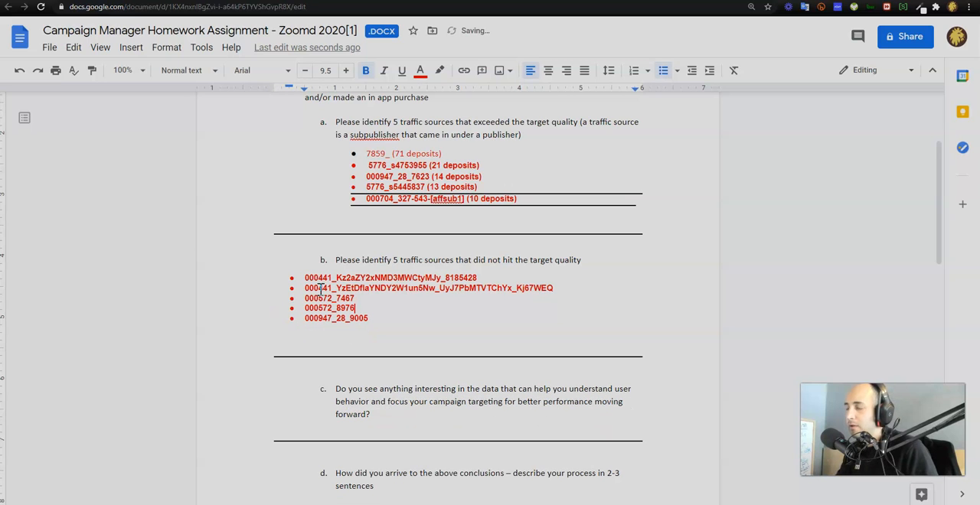
Append "(0 deposits)" to the first subpublisher under question b and copy that label
key("Right")
key("Right")
key("Right")
key("Right")
key("Right")
key("Right")
key("Right")
key("Right")
key("Right")
key("Right")
key("Right")
key("Right")
key("Right")
key("Right")
key("Right")
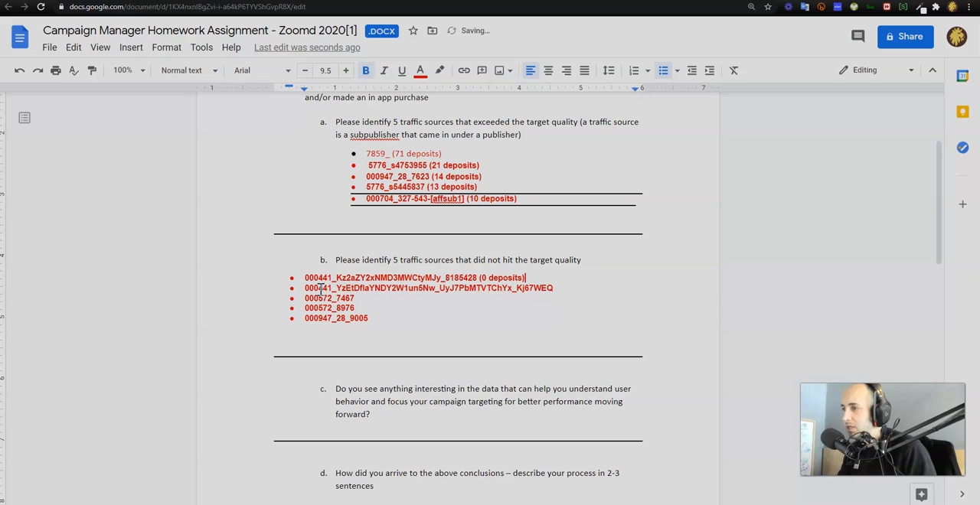
key("shift+Left")
key("shift+Left")
key("shift+Left")
key("shift+Left")
key("shift+Left")
key("shift+Left")
key("shift+Left")
key("shift+Left")
key("BackSpace")
left_click(322, 286)
key("ctrl+z")
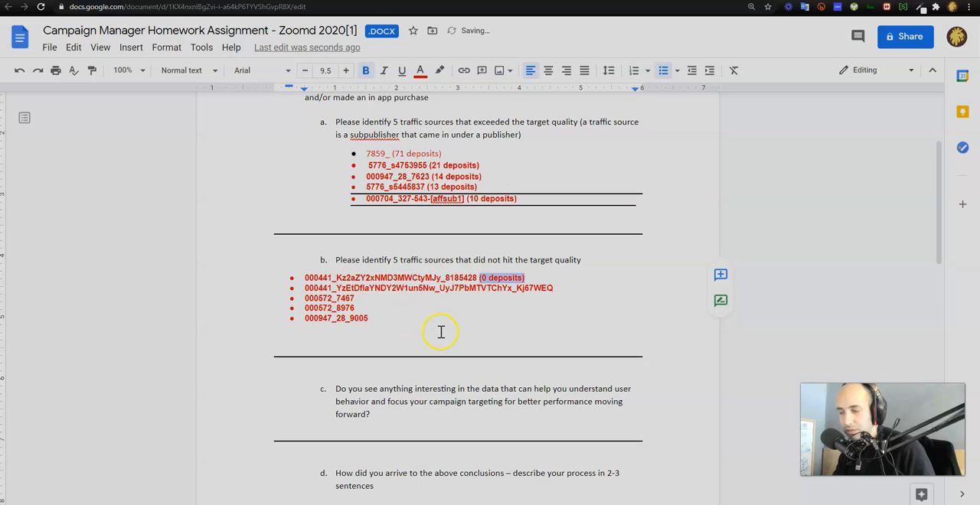
Paste "(0 deposits)" after each of the other four subpublishers under question b
left_click(571, 289)
key("ctrl+v")
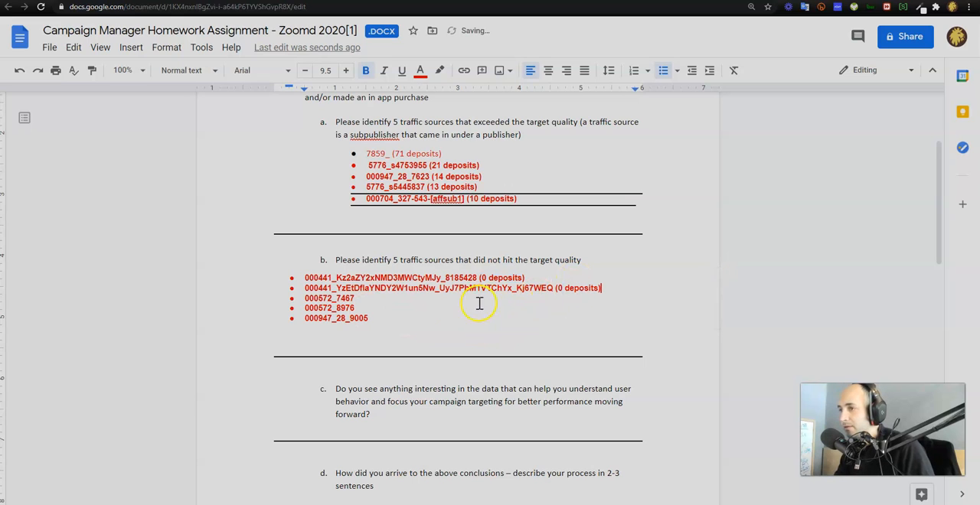
left_click(437, 301)
key("ctrl+v")
left_click(410, 308)
key("ctrl+v")
left_click(411, 320)
key("ctrl+v")
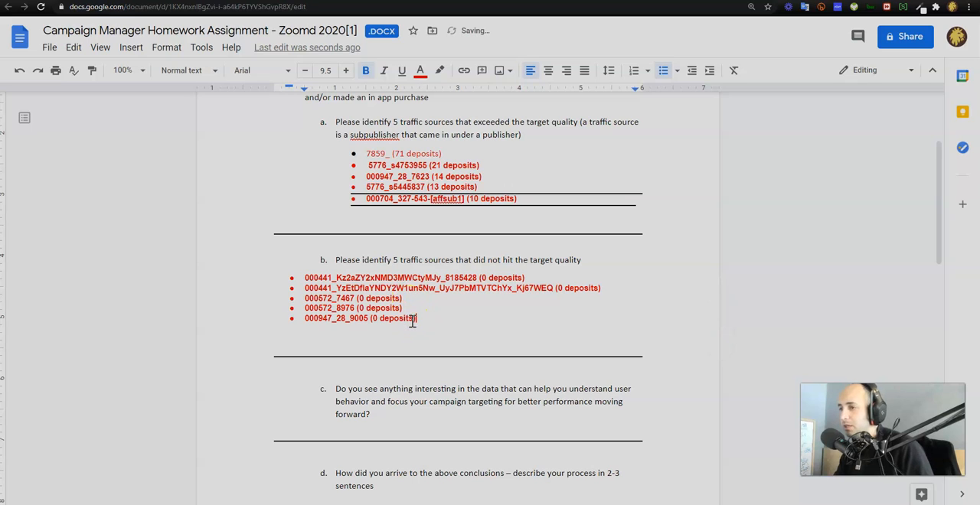
Switch to Metabase, add count(*) as the first selected column in the inner query, and run it
key("alt+Tab")
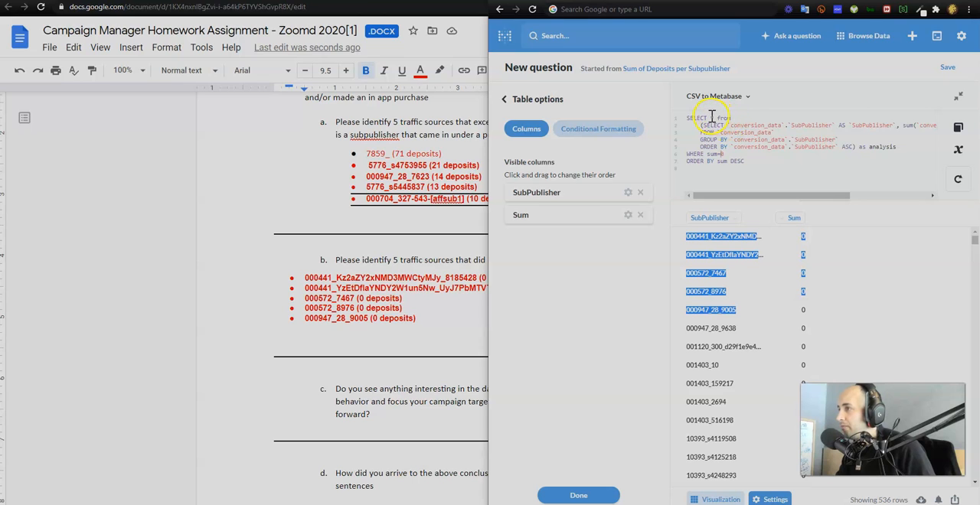
left_click(711, 117)
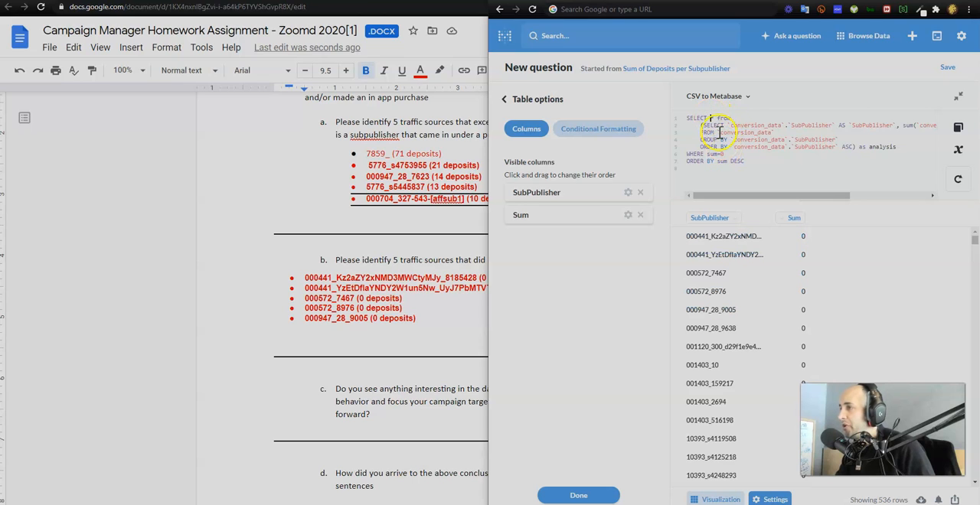
left_click(726, 126)
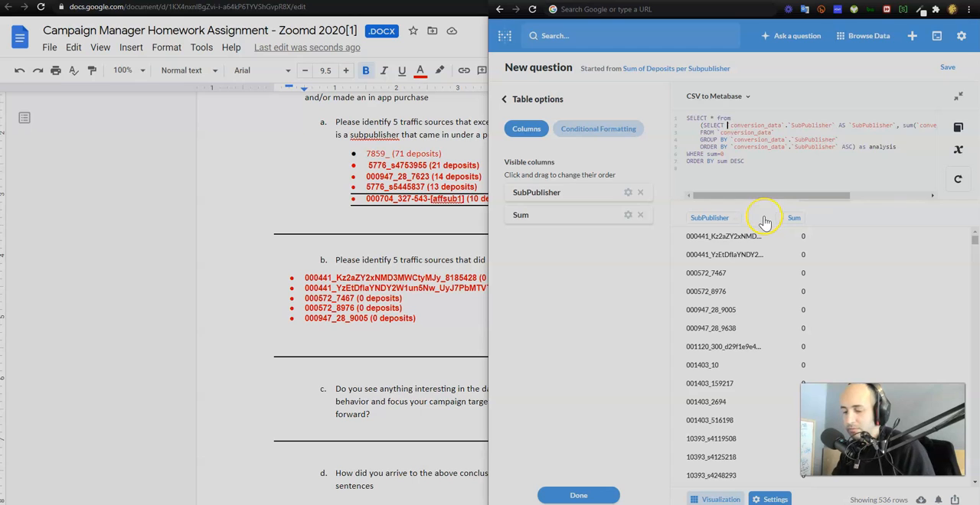
type("*,")
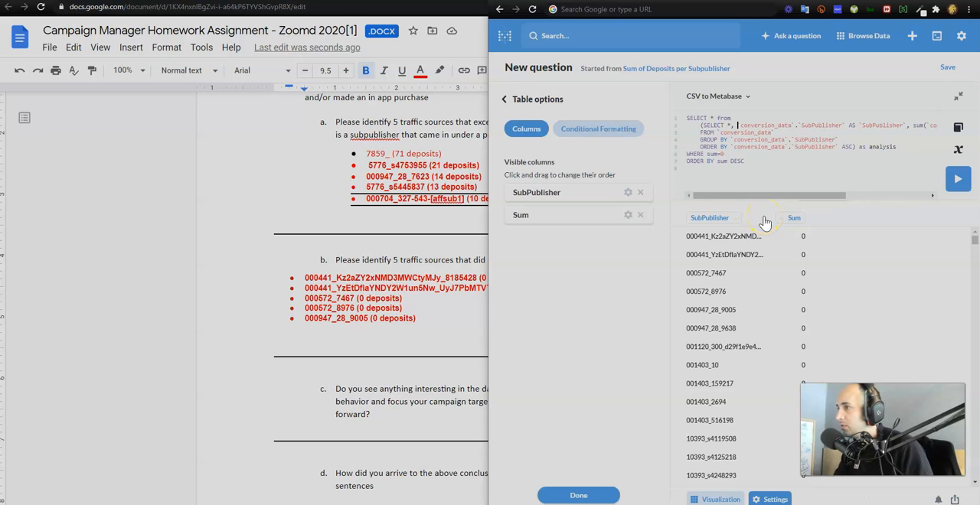
left_click(726, 126)
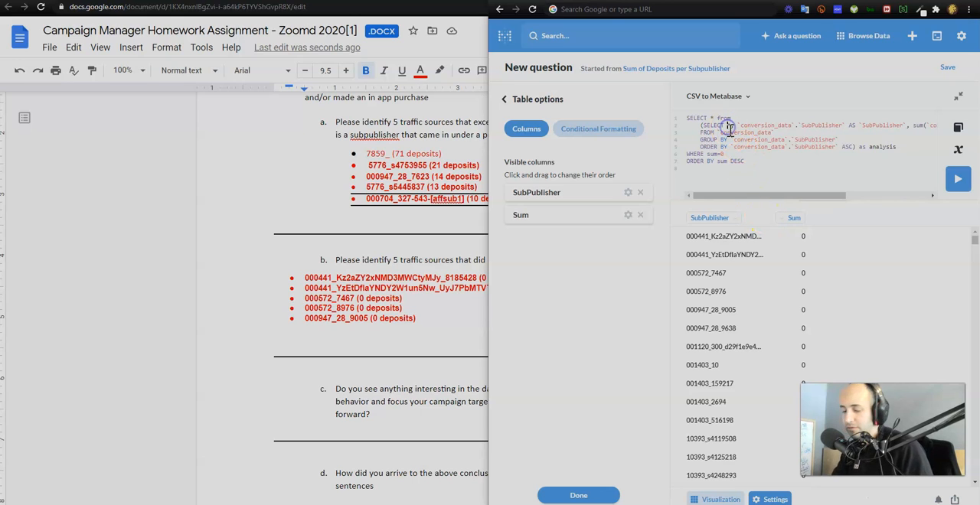
type("count(*),")
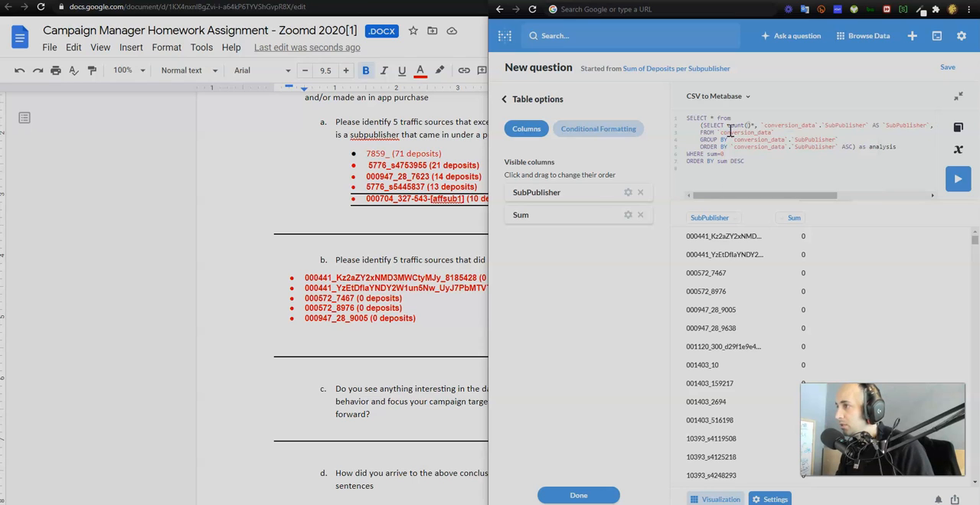
type(")")
type("*")
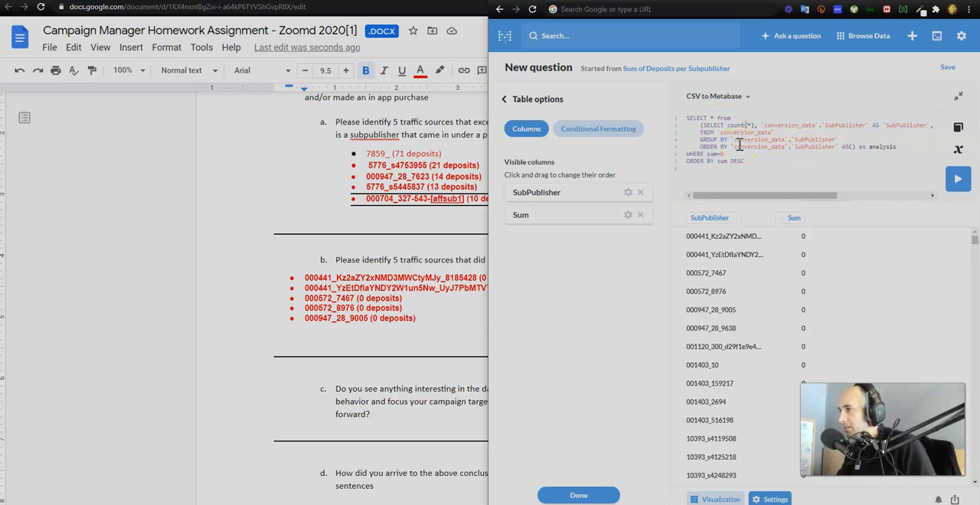
left_click(958, 179)
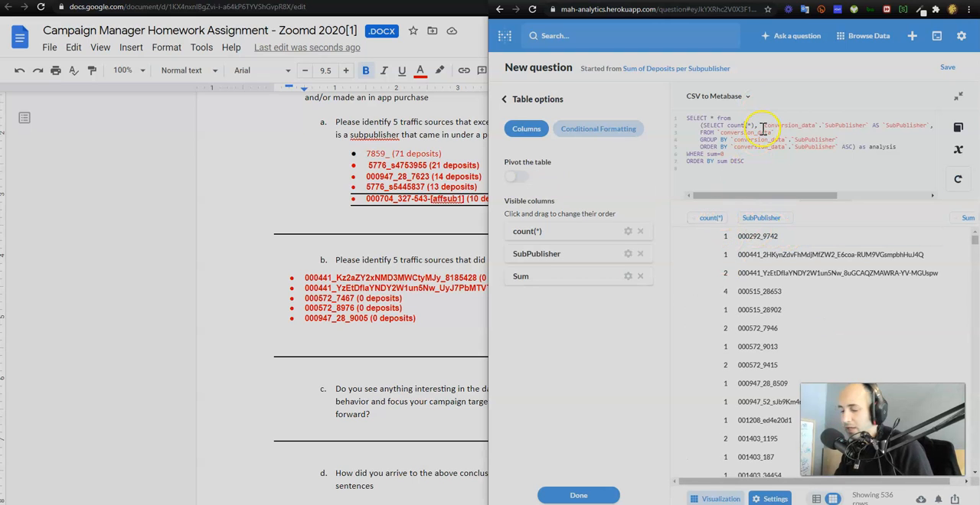
Alias the count(*) column as num_of_clicks and rerun the query
type("as")
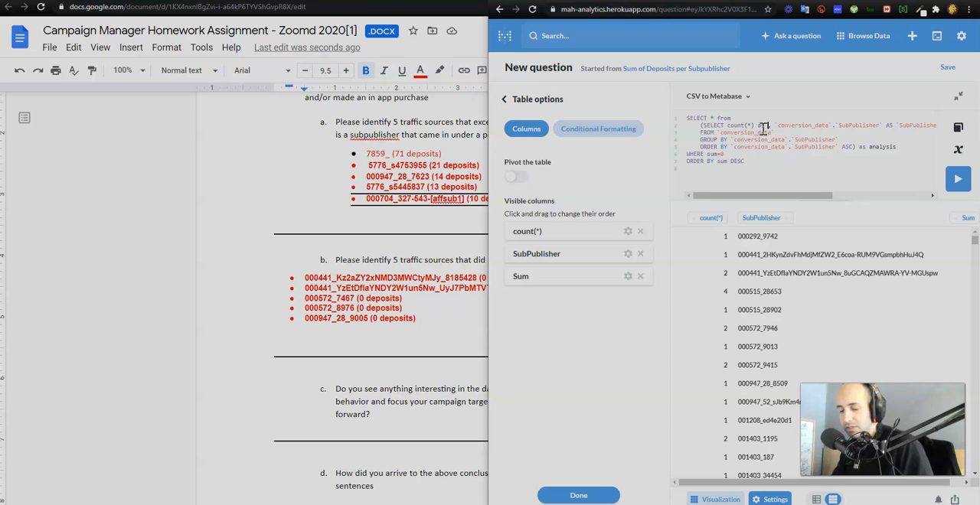
type(" num_of_")
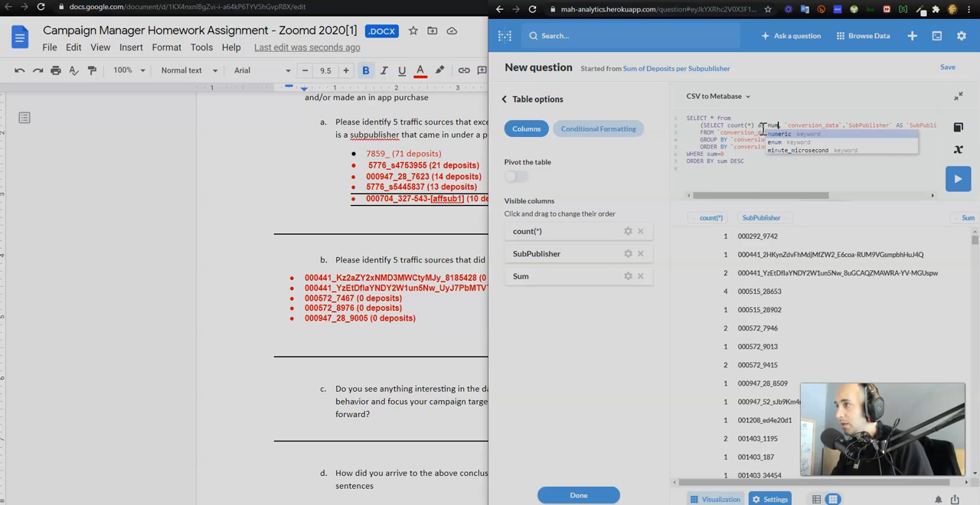
type("clicks")
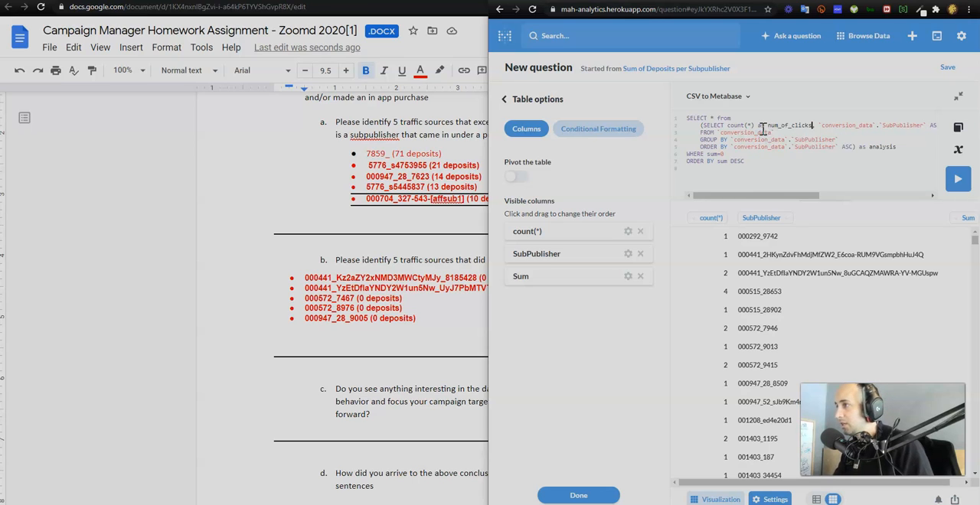
type(",")
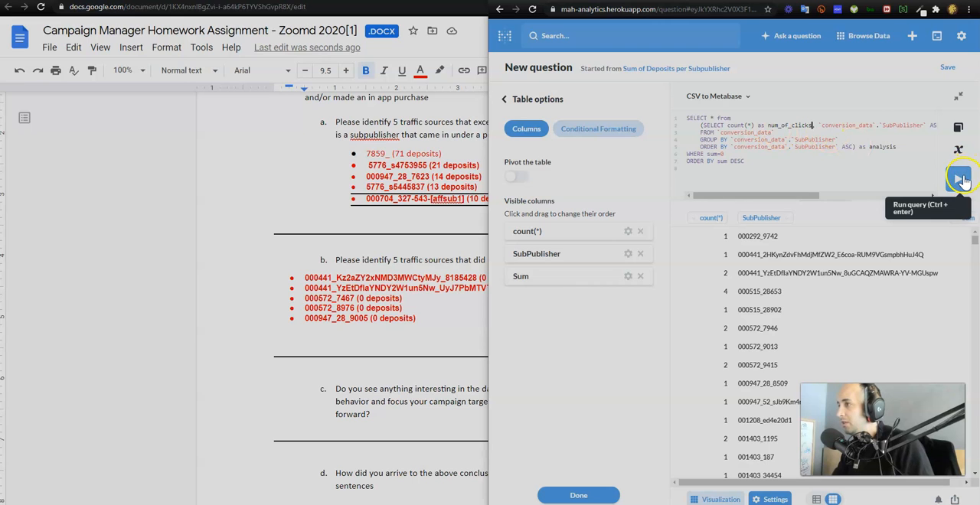
left_click(958, 179)
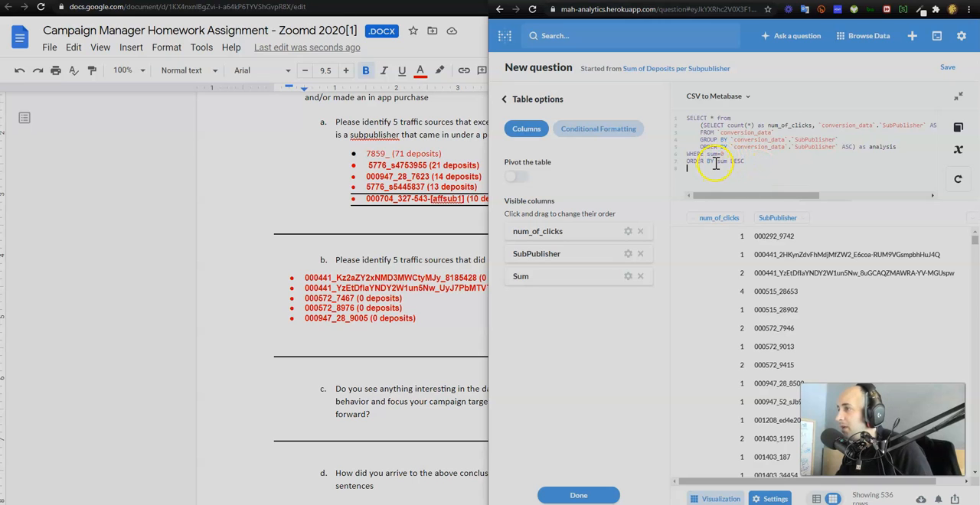
Change the outer query's sorting to ORDER BY num_of_clicks desc and run the query
left_click_drag(716, 163, 773, 165)
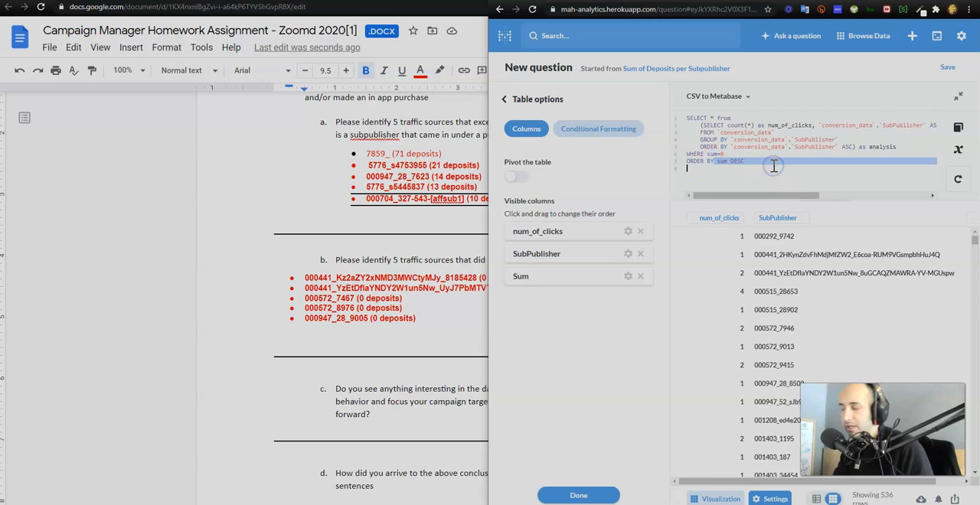
key("BackSpace")
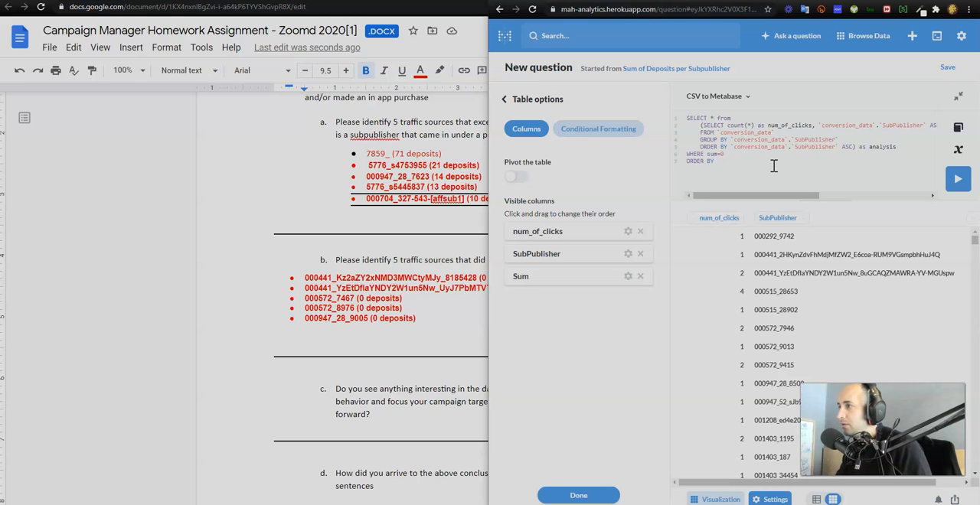
type("num")
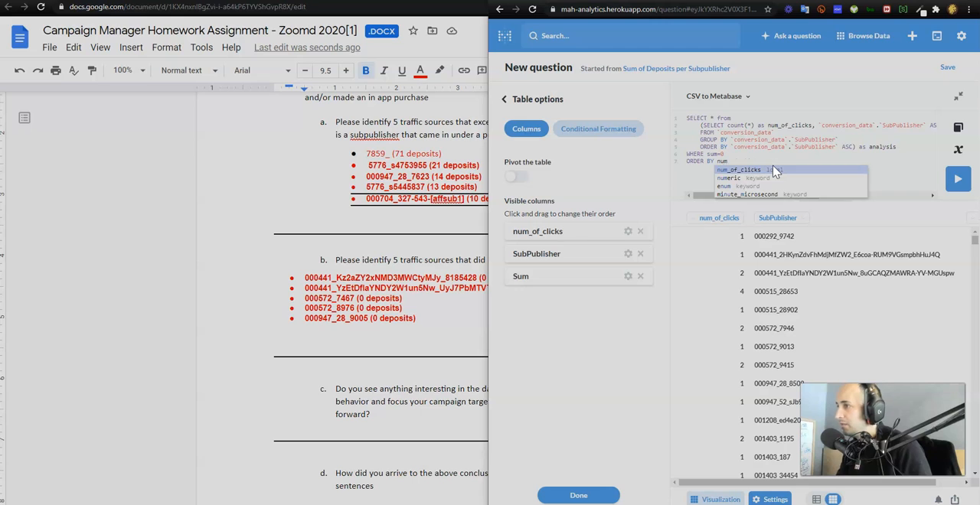
left_click(774, 170)
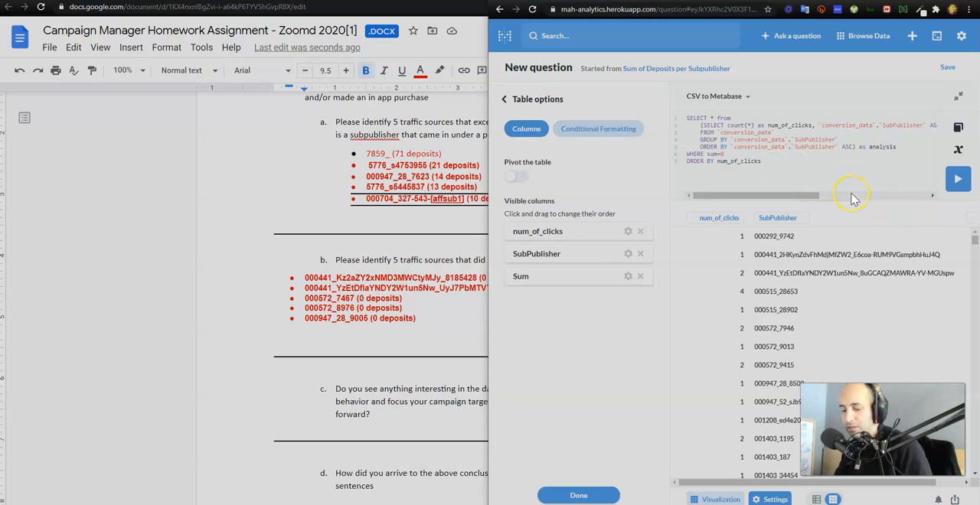
type("desc")
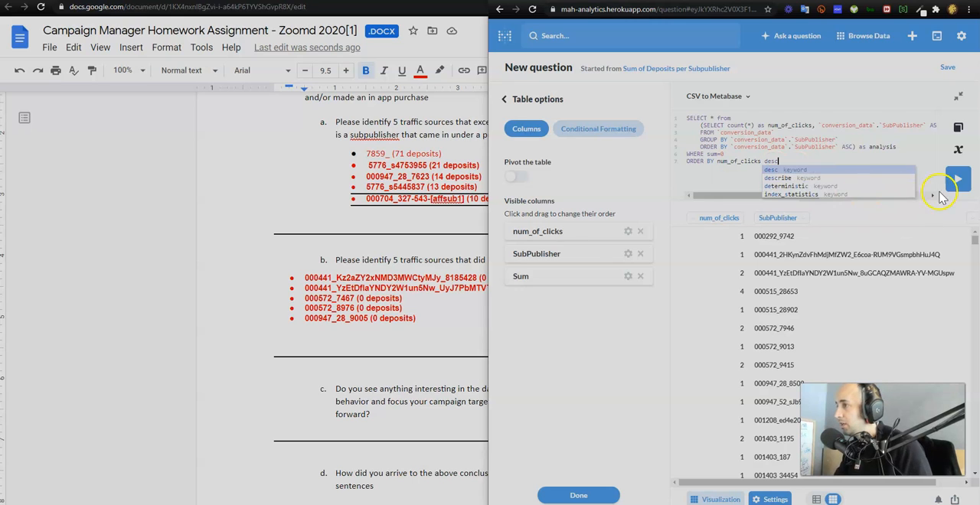
left_click(950, 180)
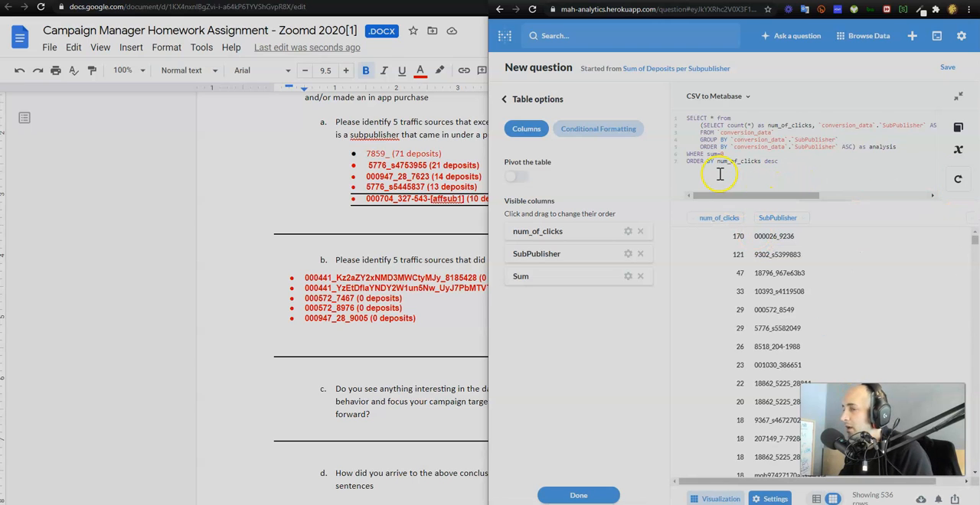
Show the assignment document side by side with the query results and highlight the first five result rows
left_click(433, 253)
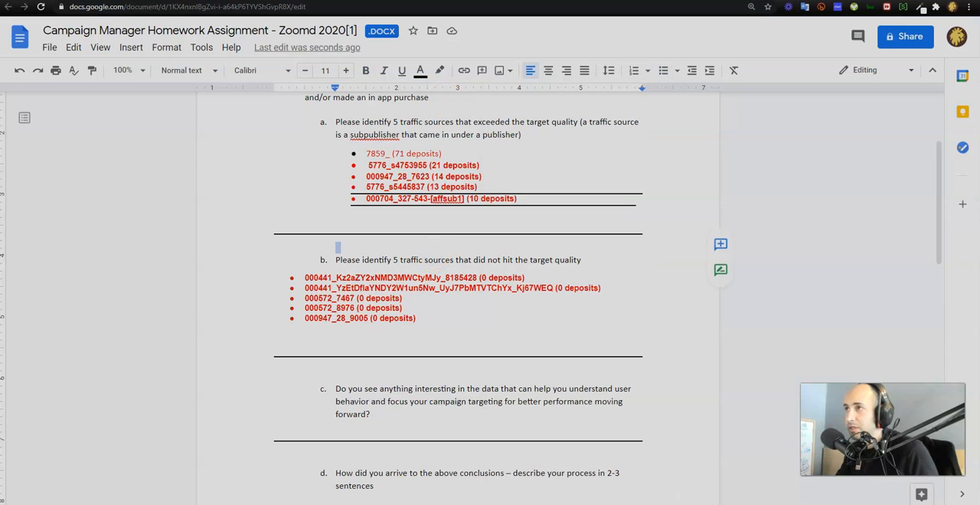
double_click(363, 2)
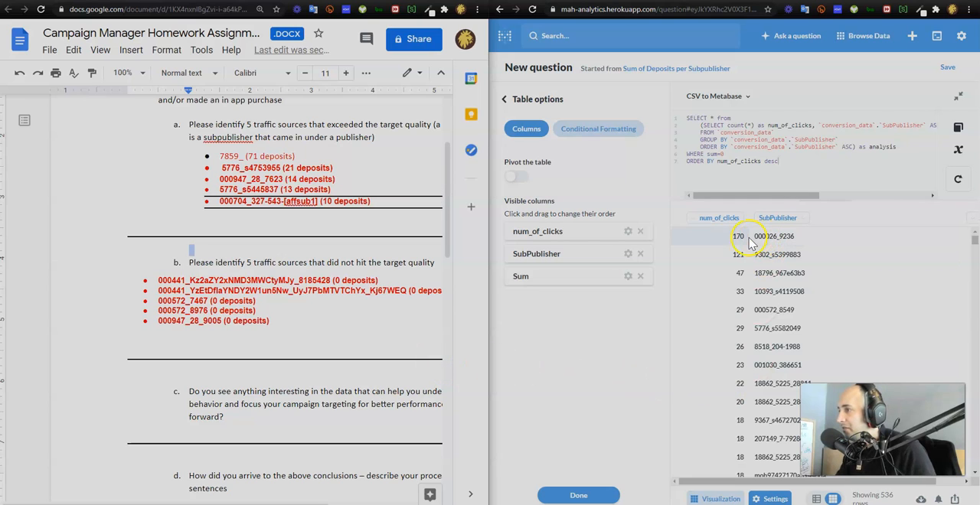
left_click(712, 236)
left_click_drag(713, 237, 765, 309)
left_click_drag(796, 310, 801, 311)
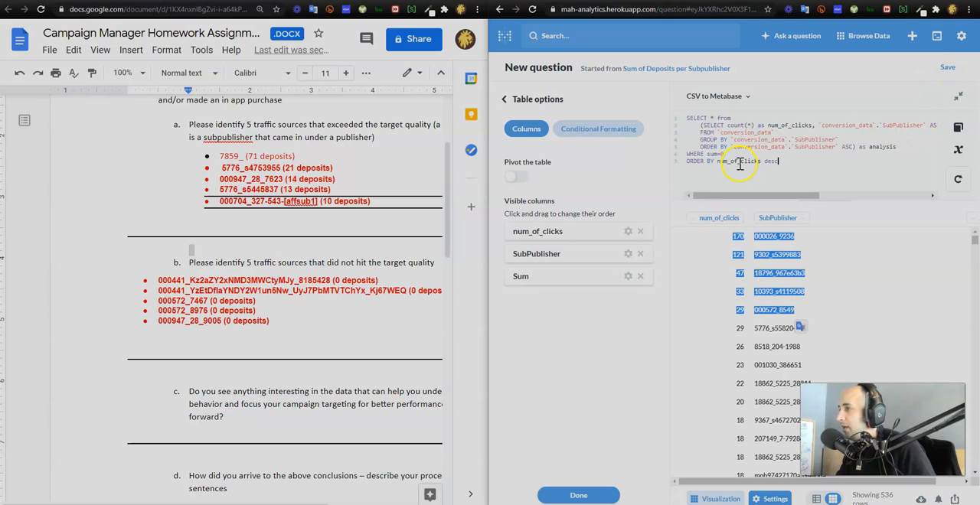
left_click(782, 146)
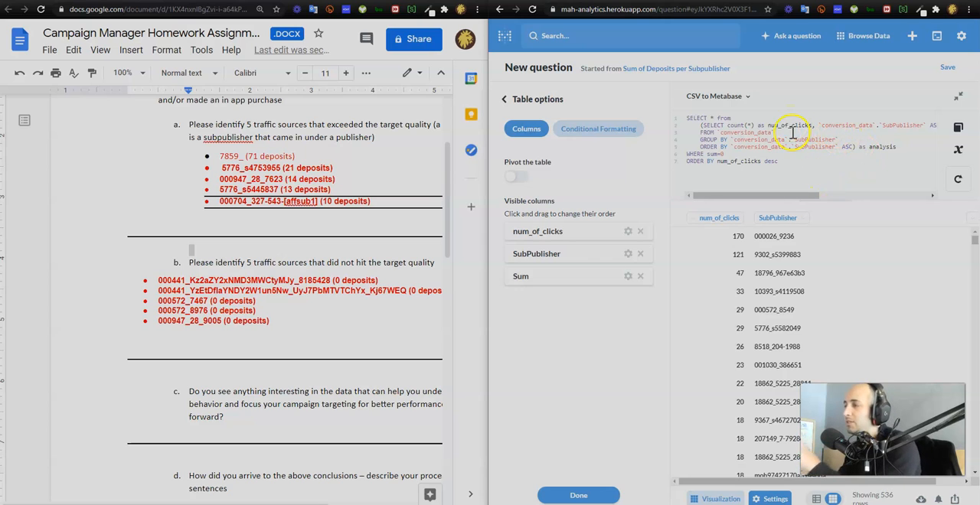
Save the query as a new question named "q2 - underperforming subpublishers" in the StartApp collection
left_click(946, 68)
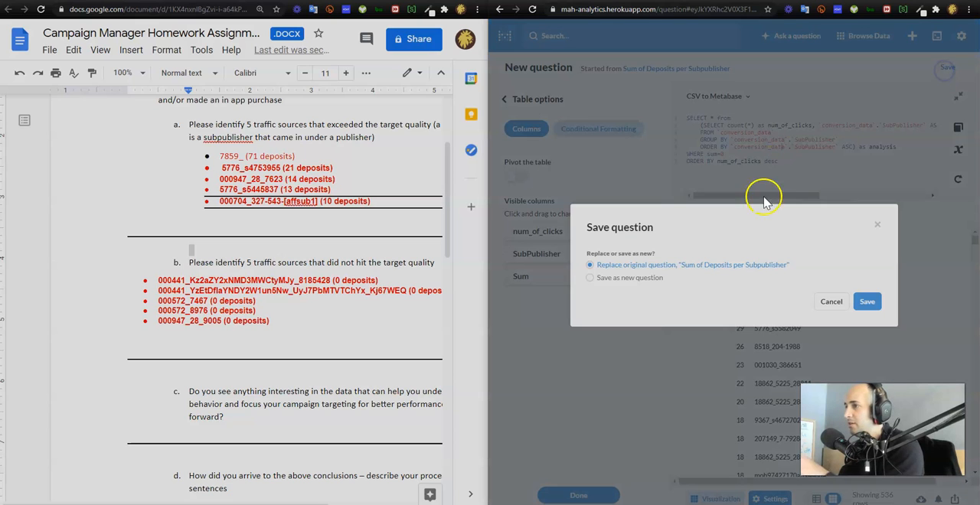
left_click(647, 278)
left_click(646, 248)
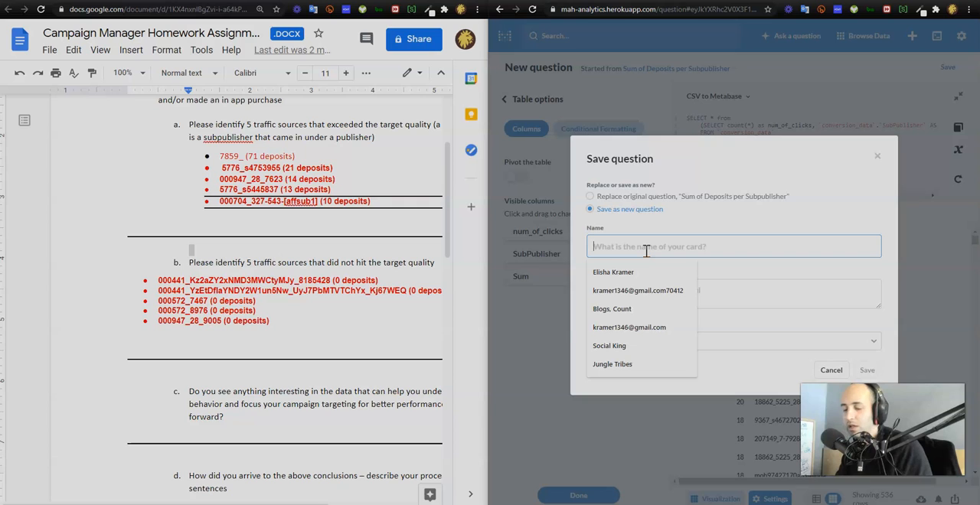
type("q")
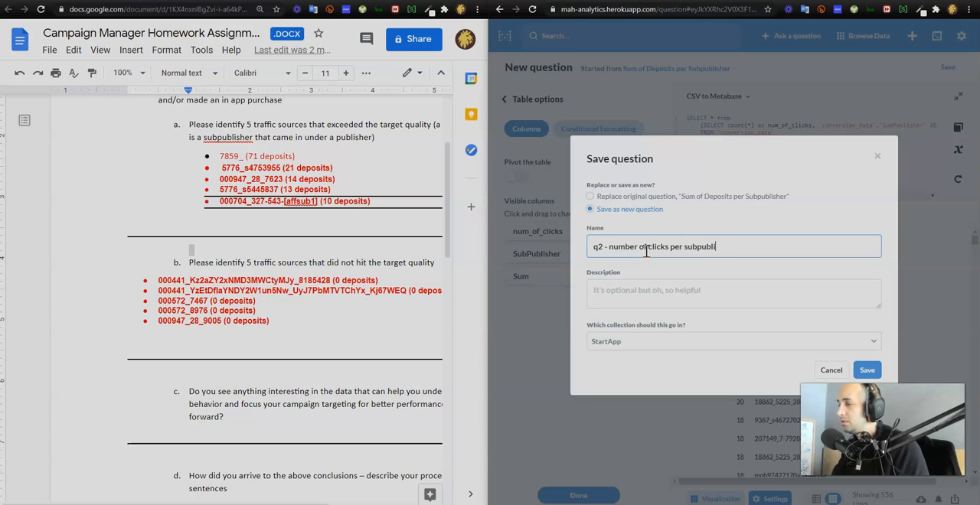
key("BackSpace")
key("BackSpace")
key("BackSpace")
key("BackSpace")
key("BackSpace")
key("BackSpace")
key("BackSpace")
key("BackSpace")
key("BackSpace")
key("BackSpace")
key("BackSpace")
key("BackSpace")
key("BackSpace")
key("BackSpace")
key("BackSpace")
key("BackSpace")
key("BackSpace")
key("BackSpace")
key("BackSpace")
key("BackSpace")
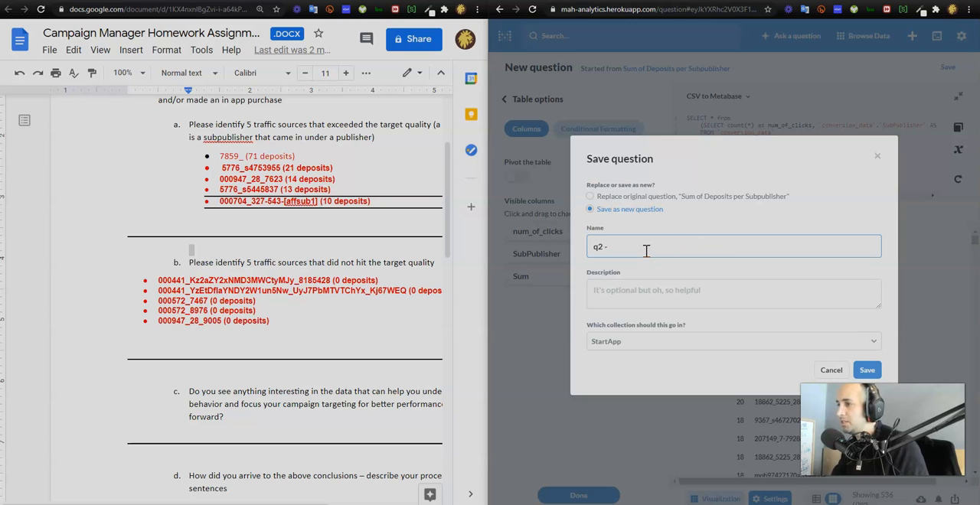
type("underperform")
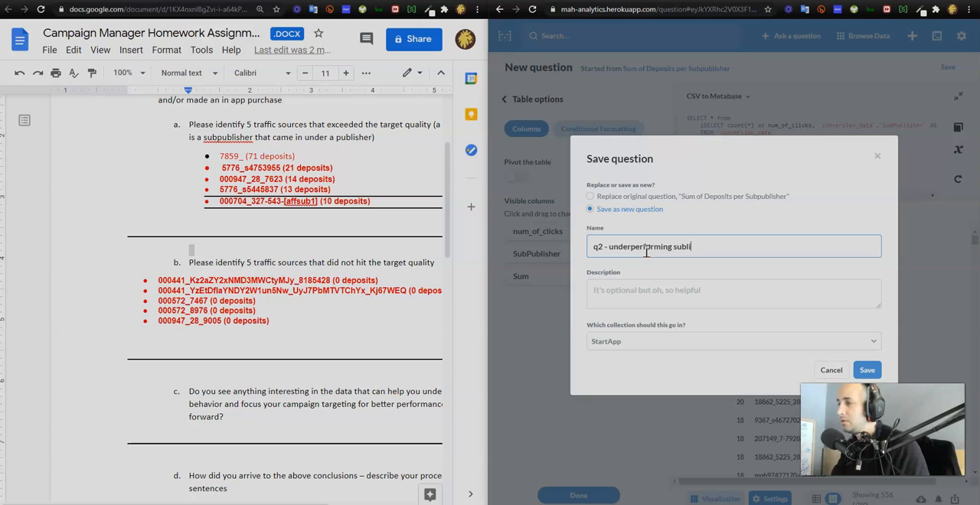
type("ing subpublishers")
left_click(868, 370)
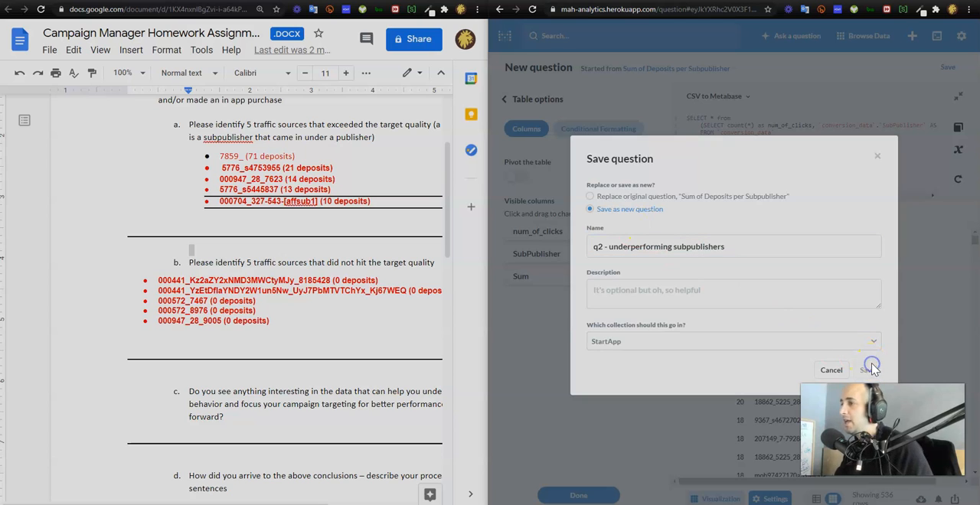
Add the saved question to the StartApp Assignment dashboard in the StartApp collection
left_click(648, 279)
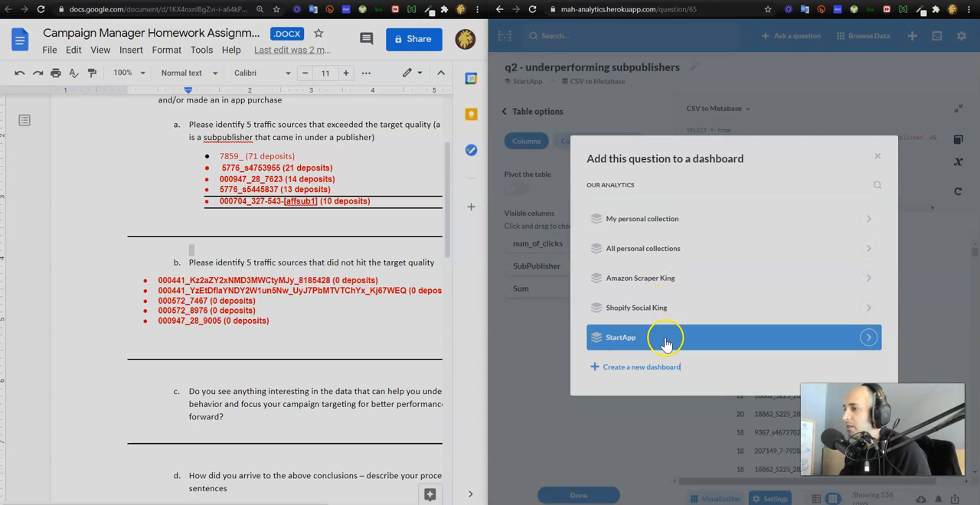
left_click(665, 345)
left_click(650, 280)
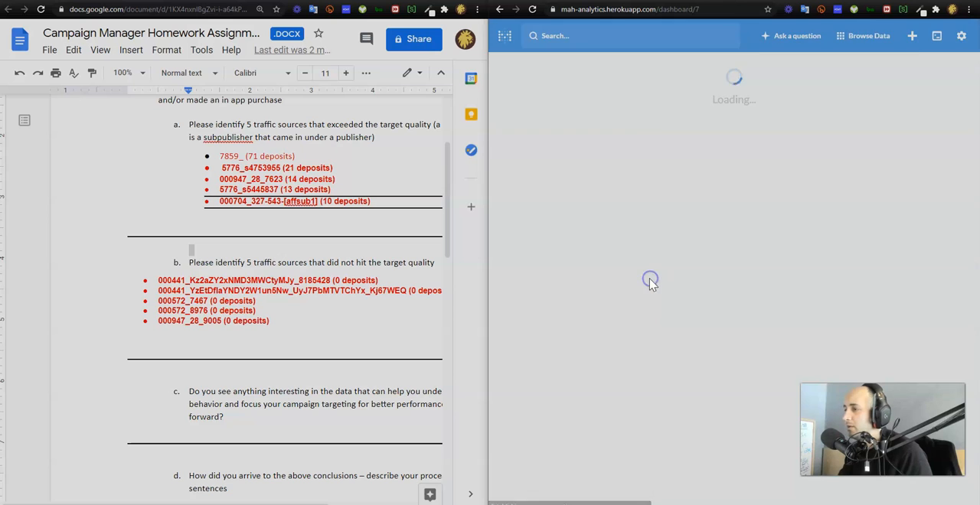
Enlarge the underperforming subpublishers card to the full dashboard width and save the dashboard
left_click_drag(766, 304, 954, 353)
left_click(945, 0)
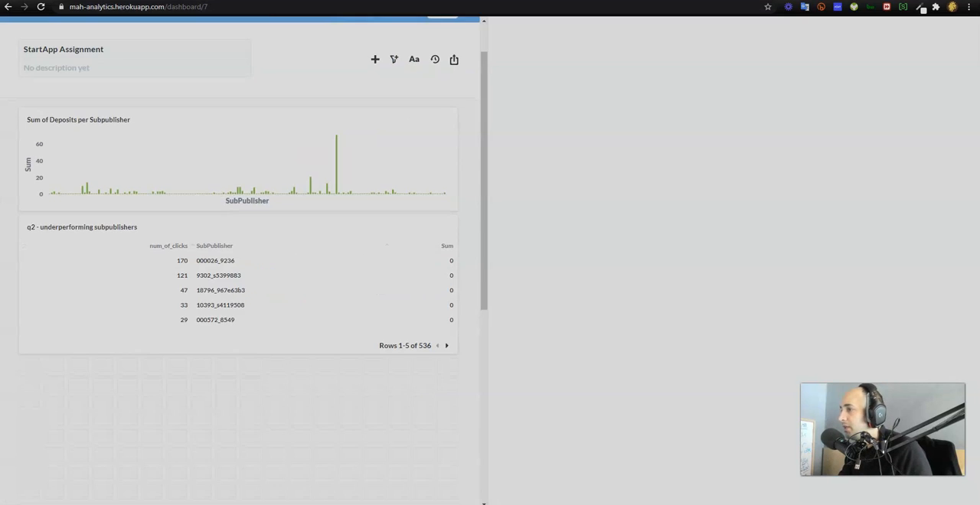
scroll(490, 217, "down", 3)
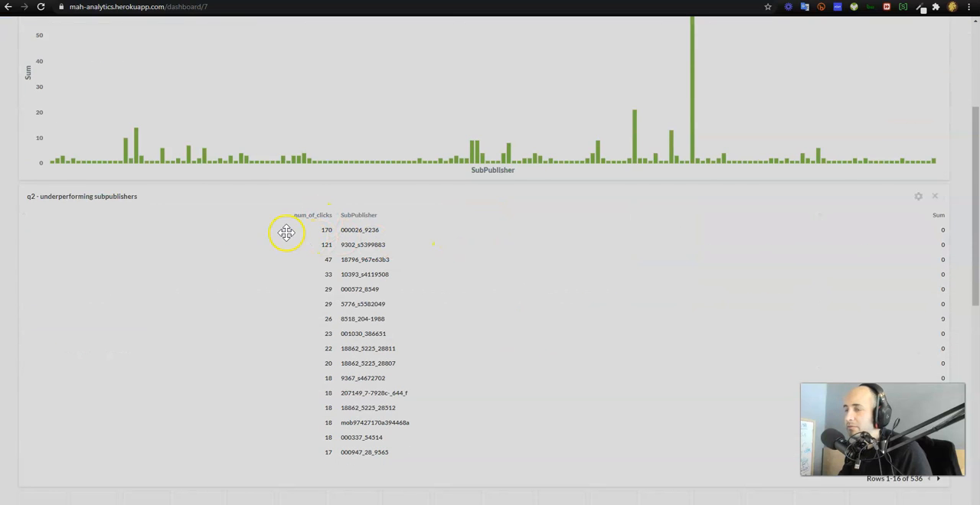
scroll(542, 262, "up", 3)
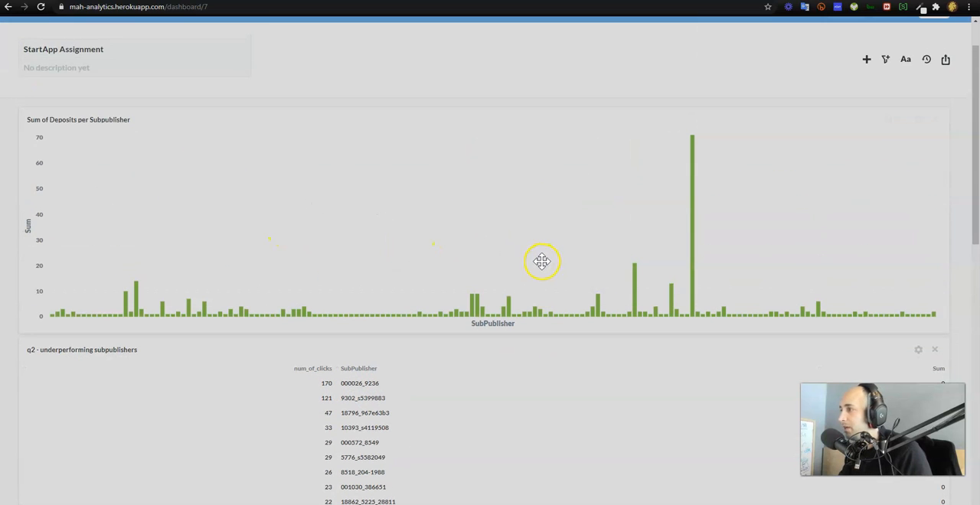
scroll(494, 271, "down", 3)
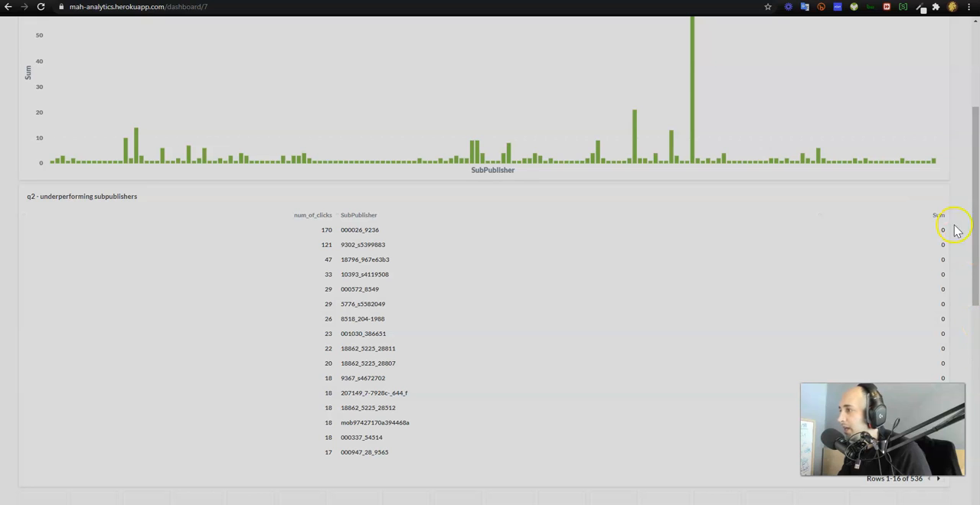
scroll(390, 224, "up", 4)
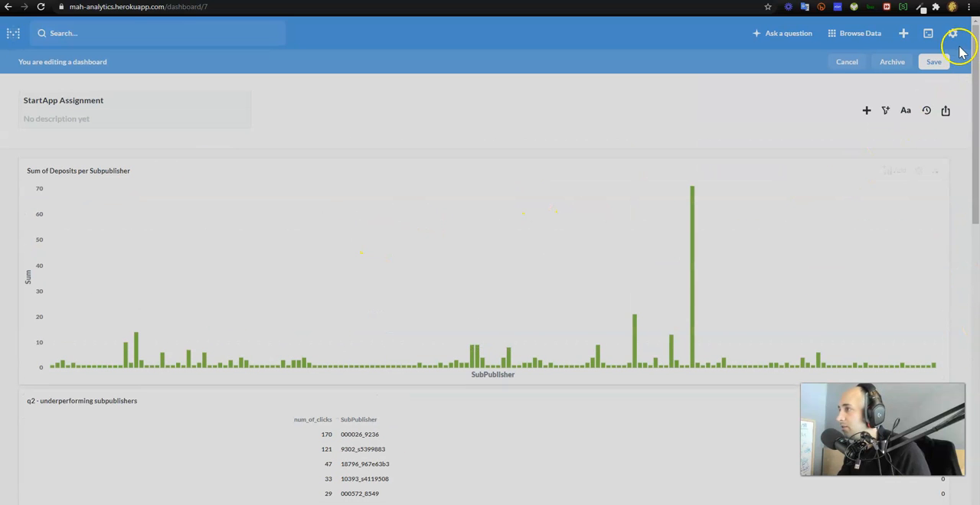
left_click(934, 61)
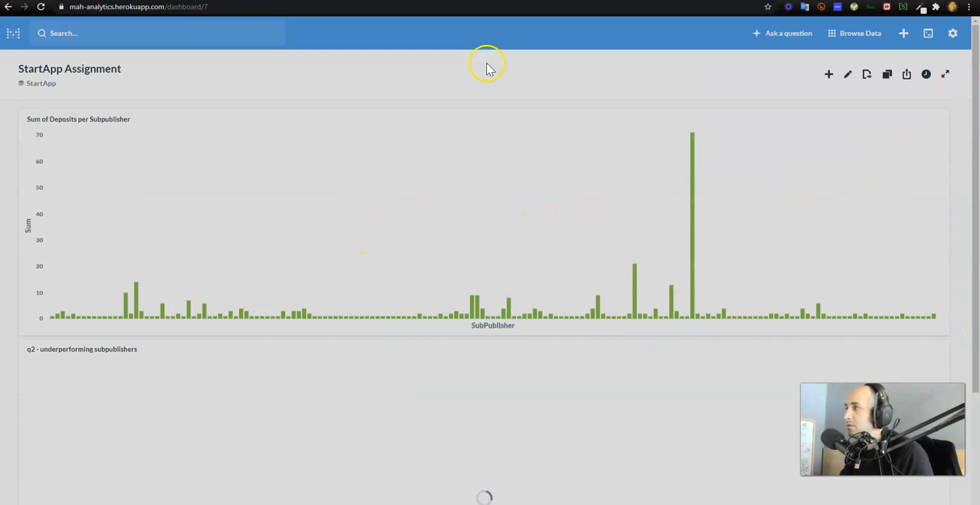
Switch to the assignment document, widen its window, and undo the five-subpublisher list entered under question b
scroll(367, 92, "down", 2)
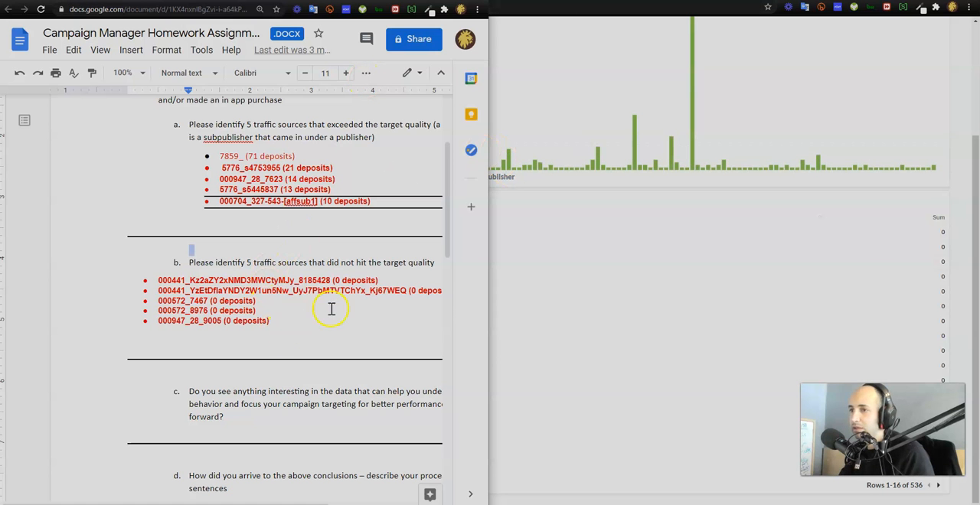
left_click_drag(489, 332, 717, 320)
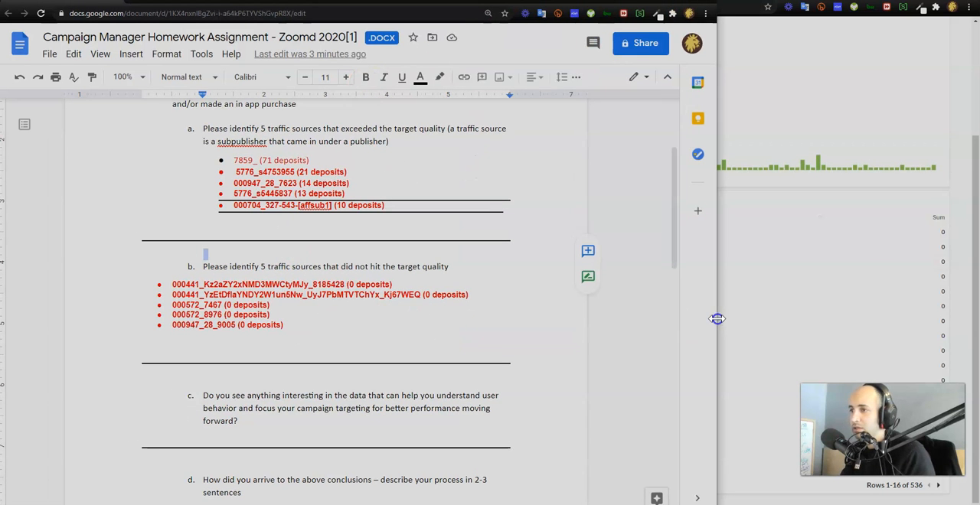
left_click(221, 320)
key("ctrl+z")
key("ctrl+z")
key("ctrl+z")
key("ctrl+z")
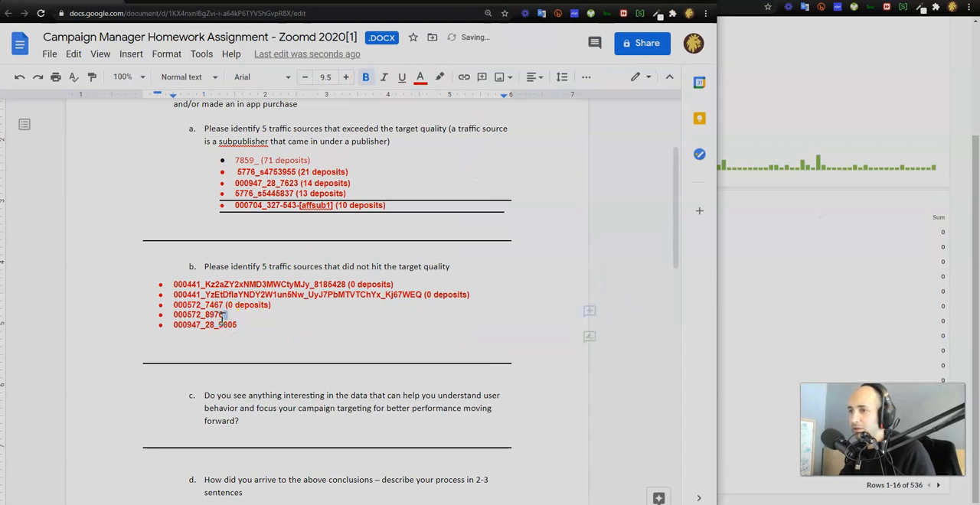
key("ctrl+z")
key("ctrl+z")
key("ctrl+z")
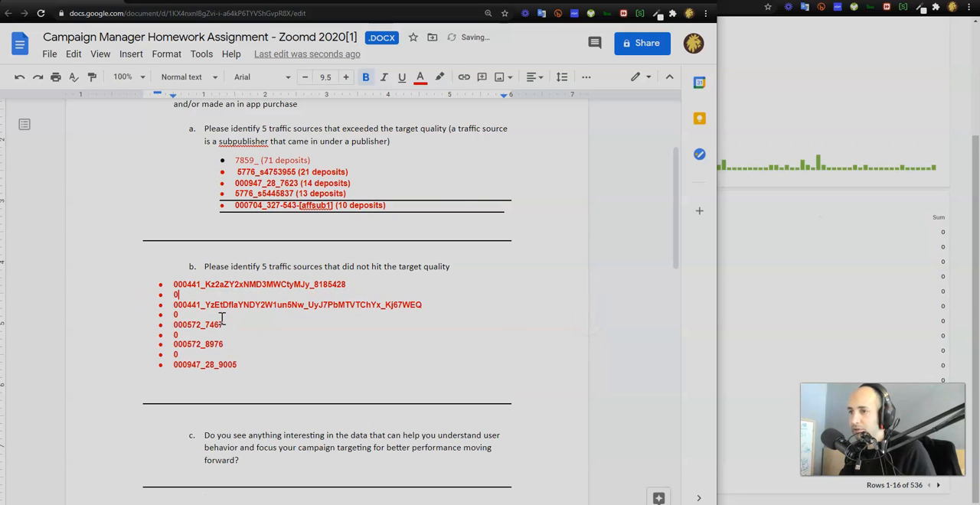
key("ctrl+z")
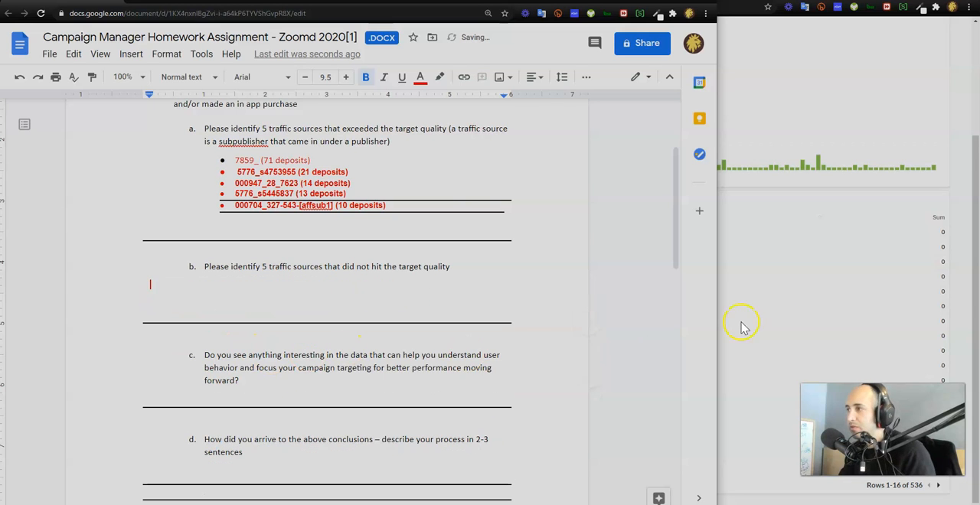
Copy the first five rows of the dashboard's underperforming subpublishers table and paste them under question b of the assignment
left_click(798, 284)
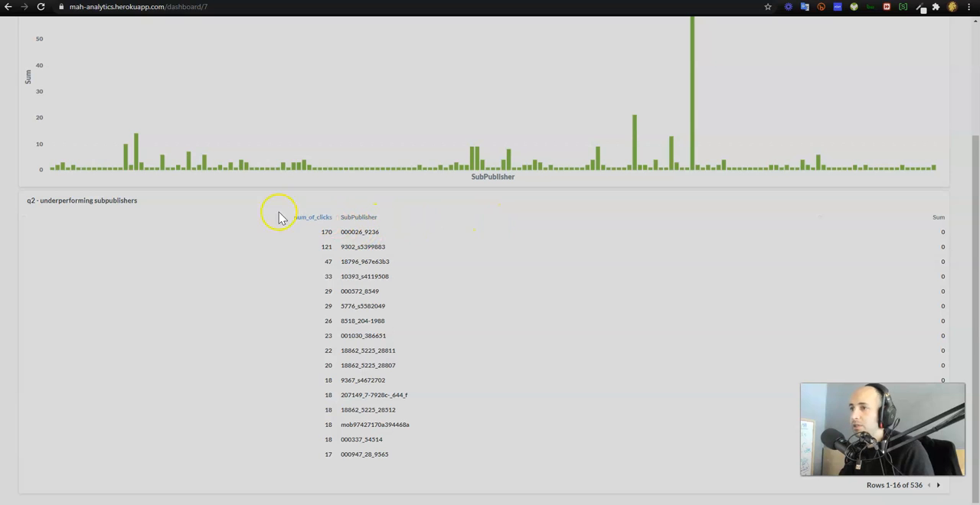
left_click(316, 232)
left_click_drag(315, 231, 389, 289)
key("ctrl+c")
left_click(381, 146)
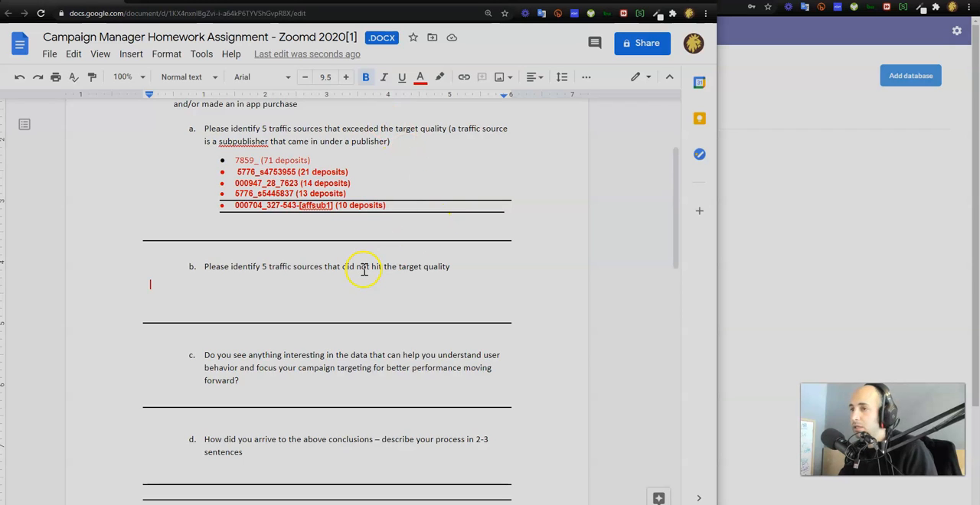
key("ctrl+v")
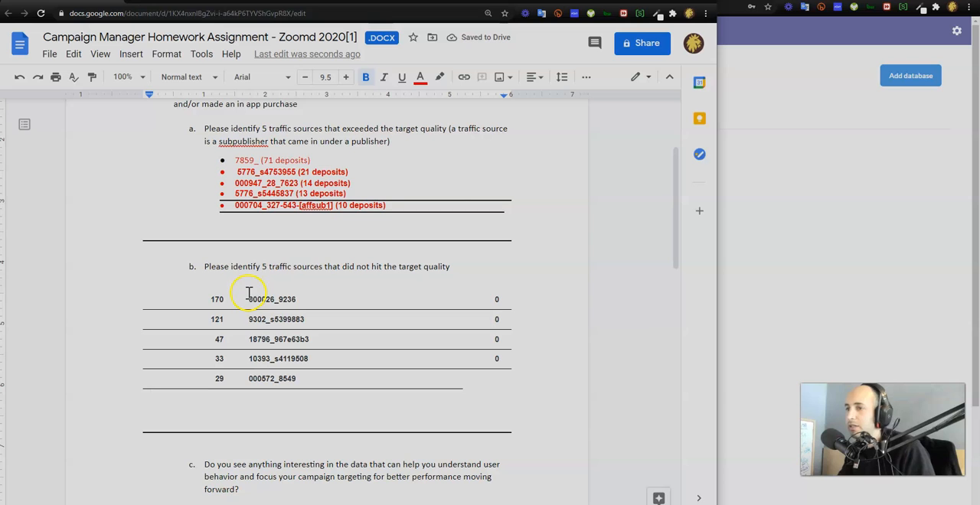
Add the heading "Number of Clicks Per Subpublisher with zero deposits" above the pasted table
left_click(195, 306)
key("Return")
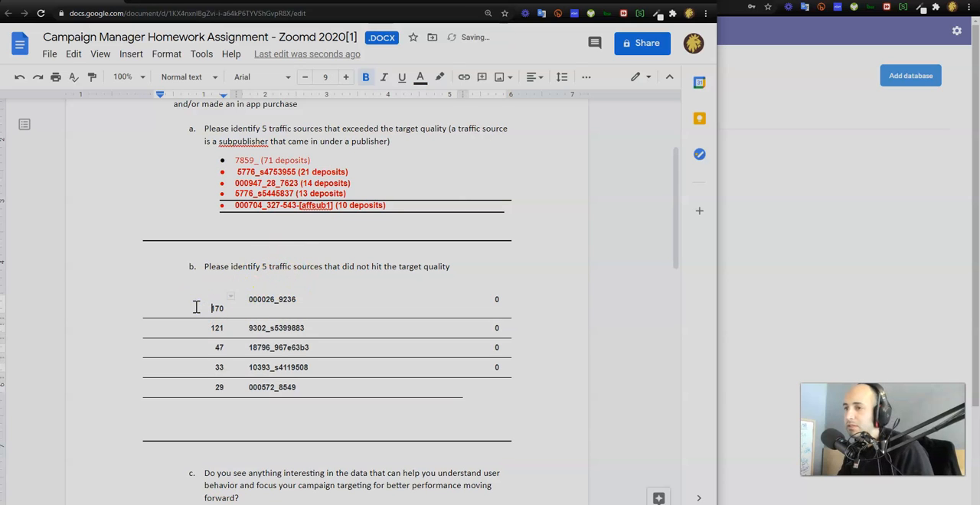
key("BackSpace")
key("Up")
type("N")
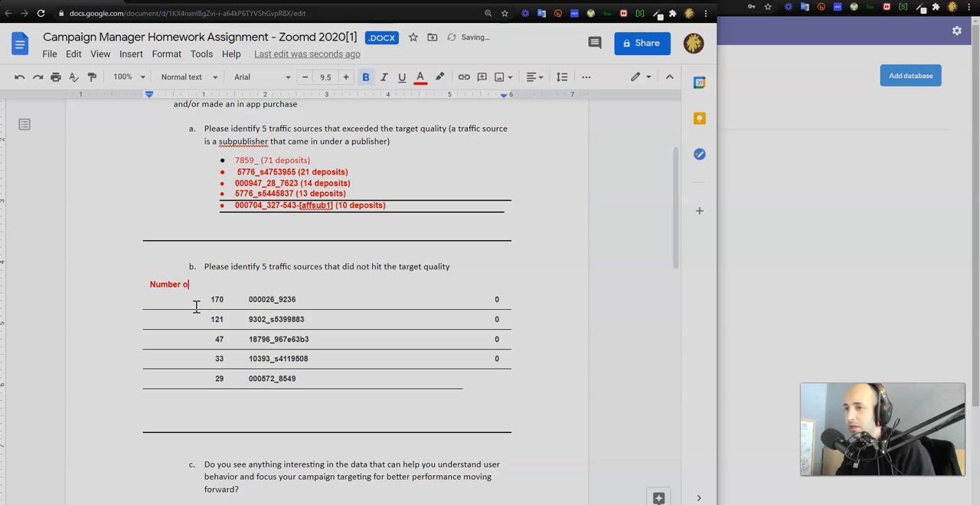
type("umber of Click")
key("BackSpace")
type("cks Per S")
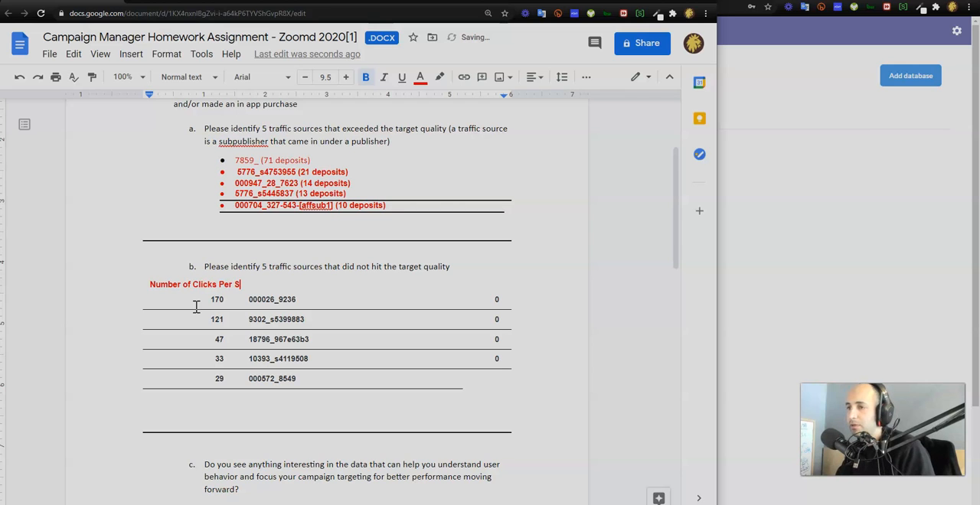
type("ubpublisher with")
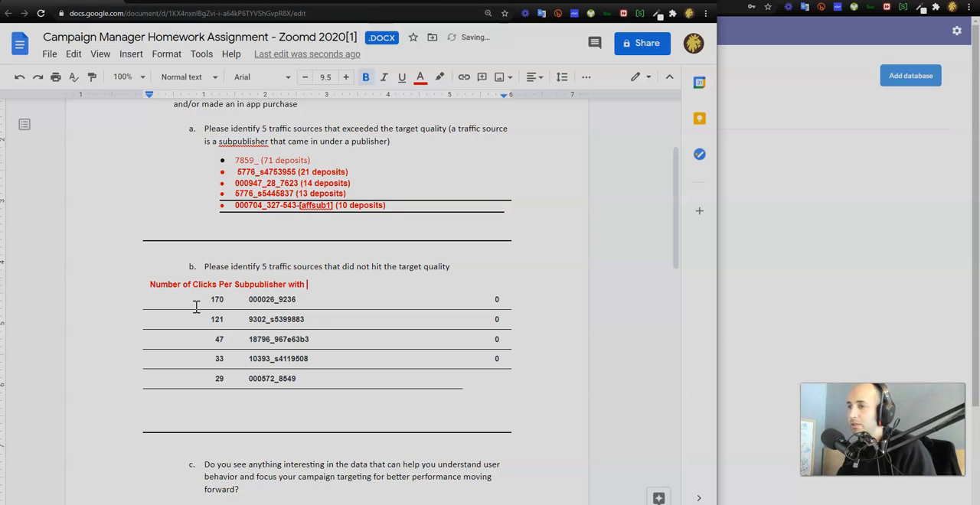
type(" zero deposits")
left_click(306, 300)
left_click(309, 249)
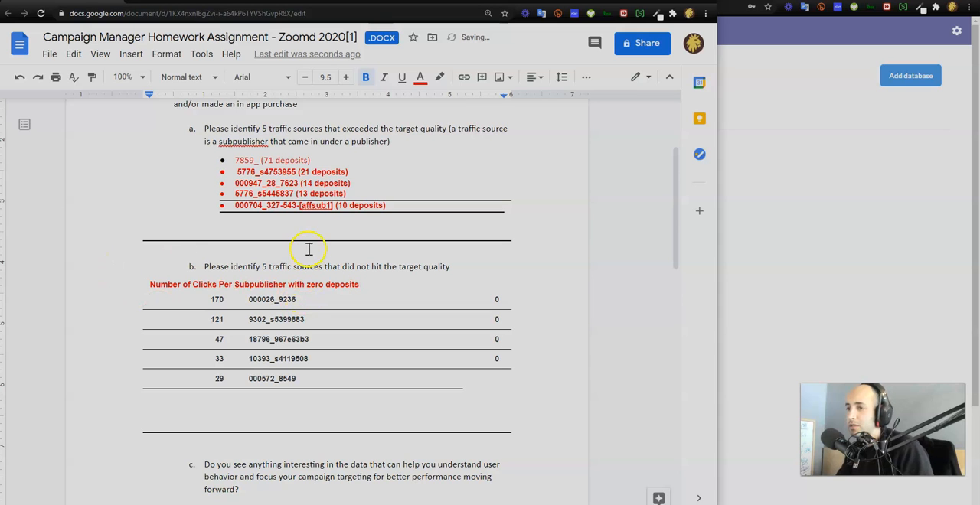
Insert a blank line between the clicks heading and the table under question b
scroll(309, 248, "down", 2)
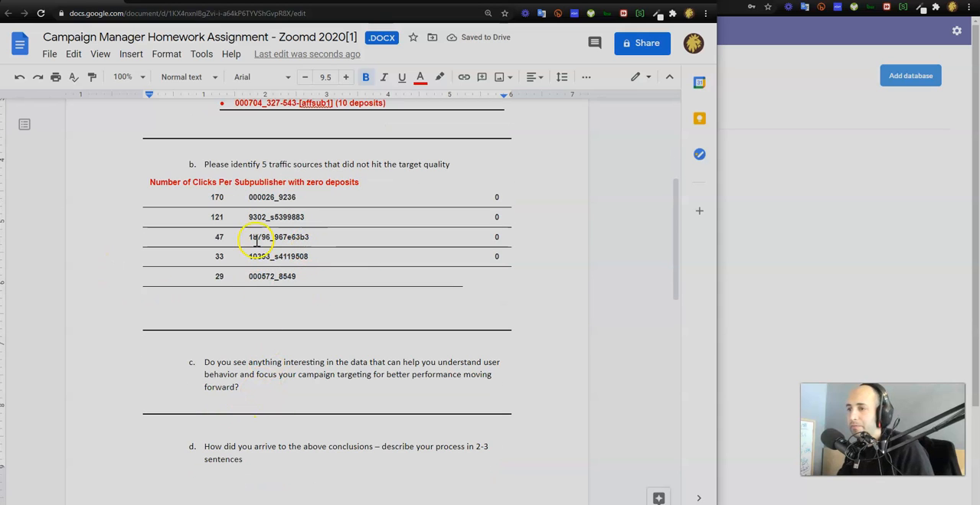
scroll(253, 174, "down", 1)
left_click(286, 310)
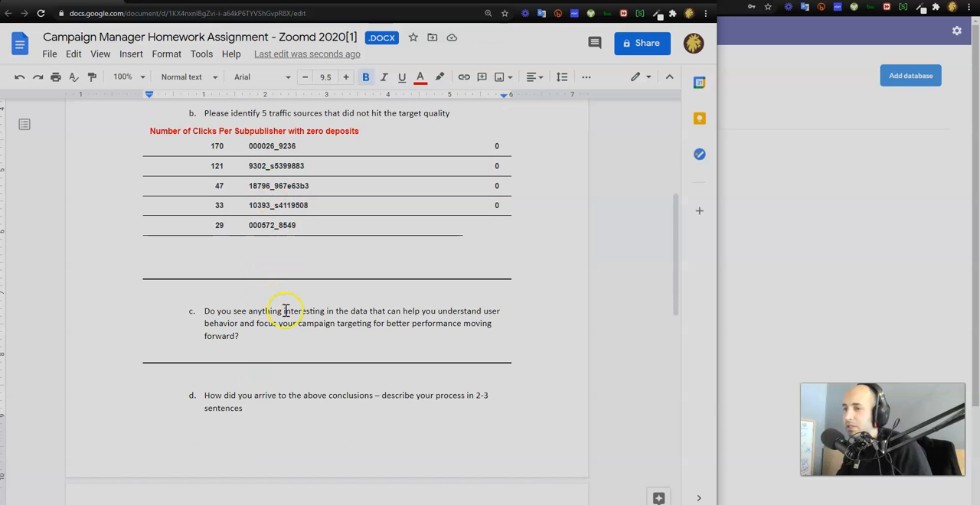
scroll(222, 218, "down", 1)
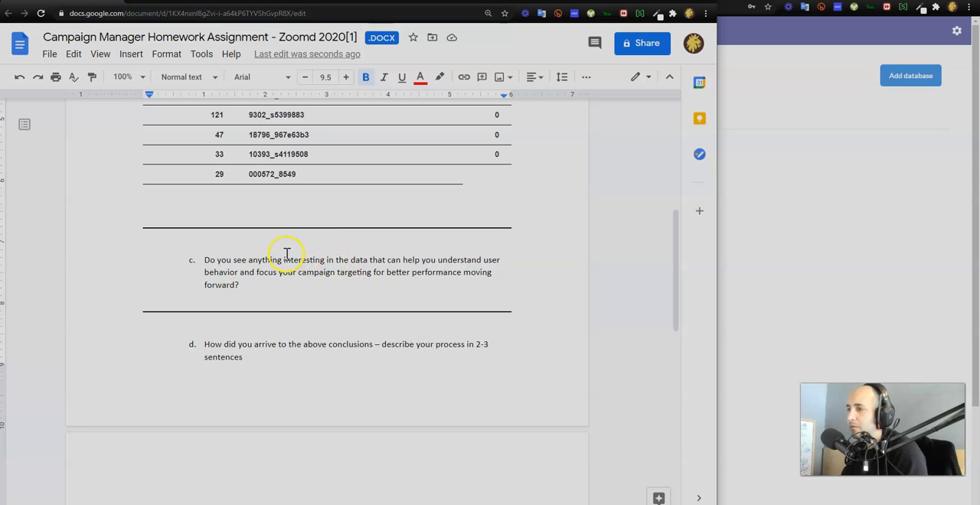
scroll(264, 246, "up", 3)
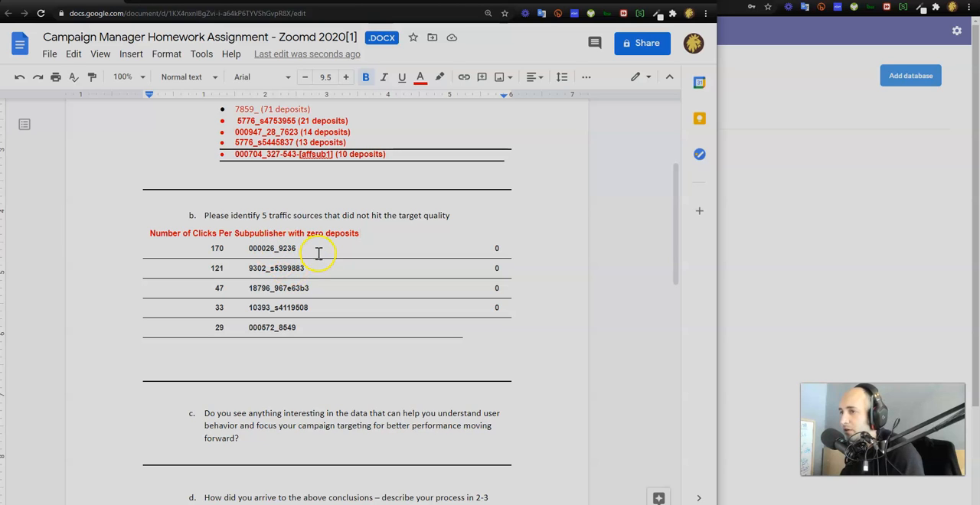
key("Return")
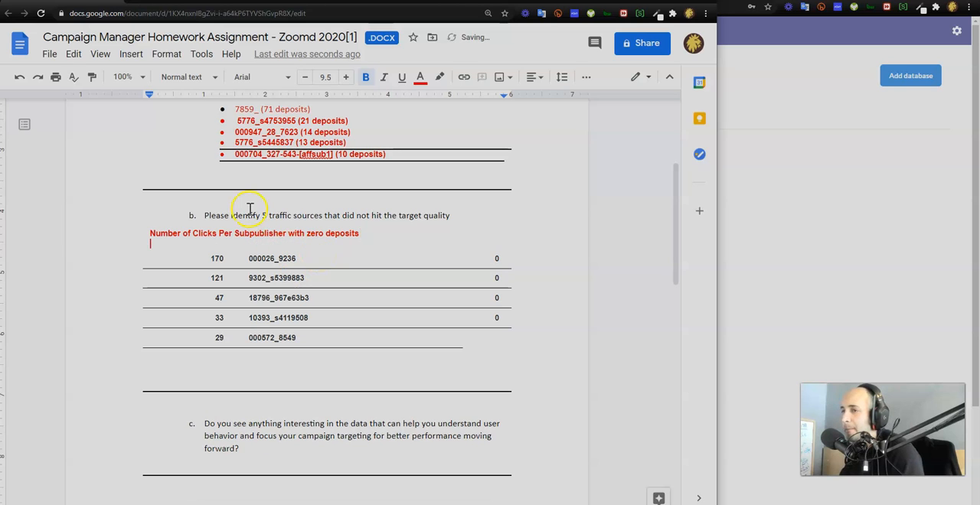